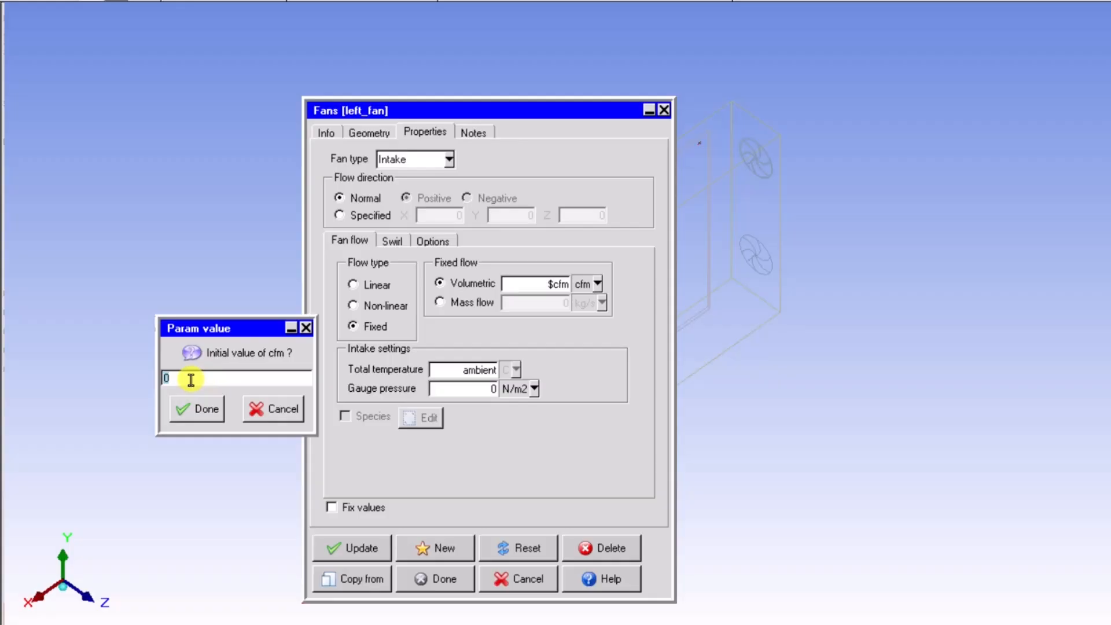
Step: Accept 0 as the initial value of the cfm parameter and finish editing the left_fan properties
click(203, 409)
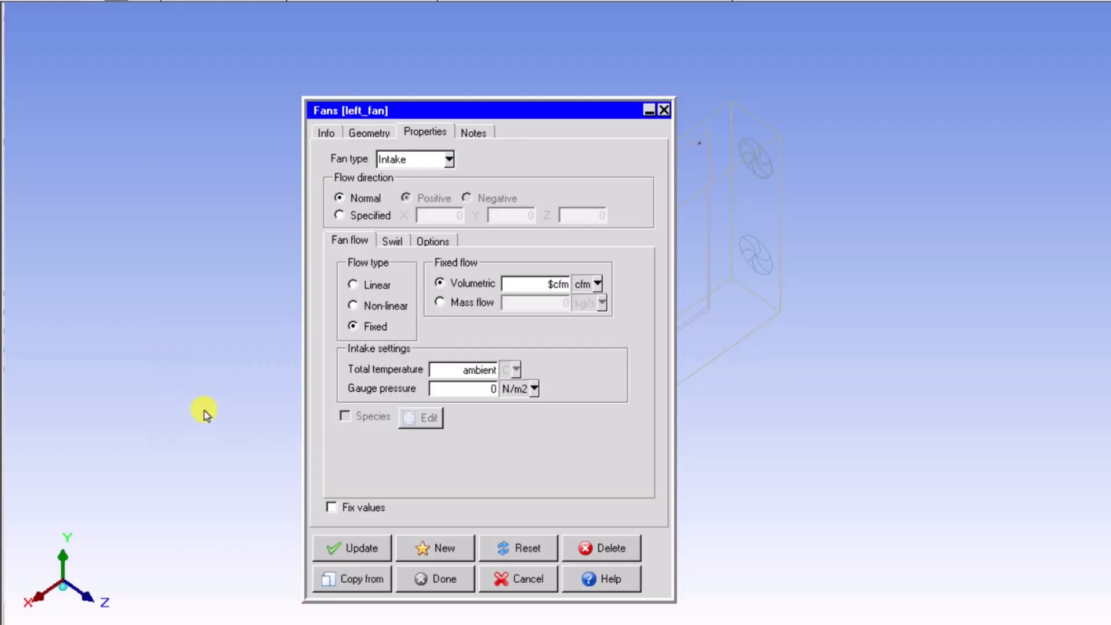
click(445, 578)
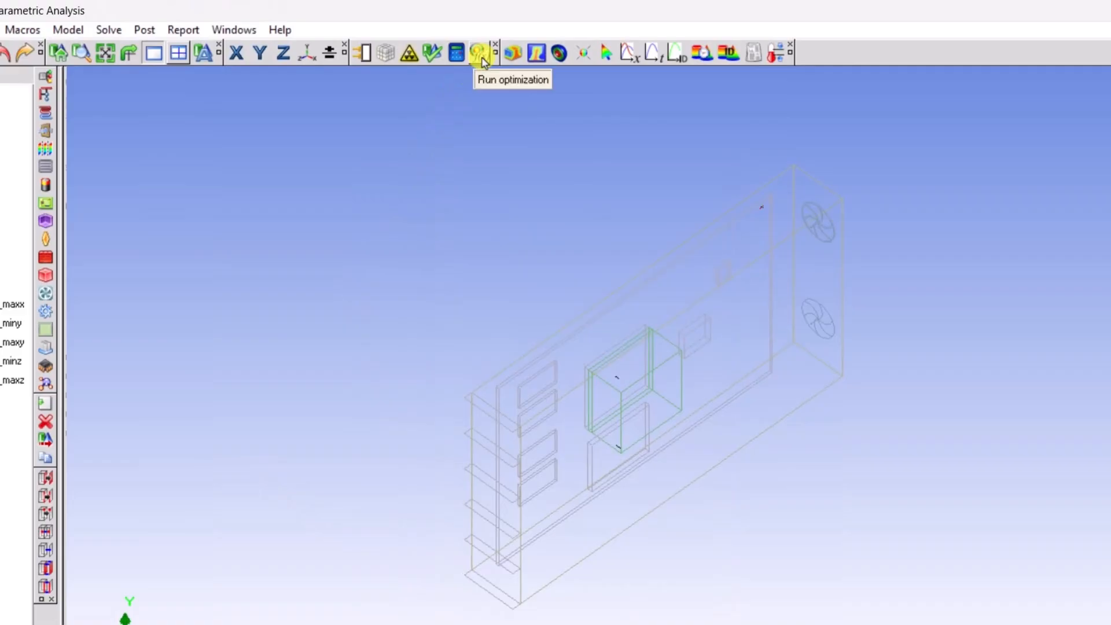
Step: Set the optimization to parametric trials and define cfm as a range from 1 to 5, declining to add 0 to its discrete values
click(480, 54)
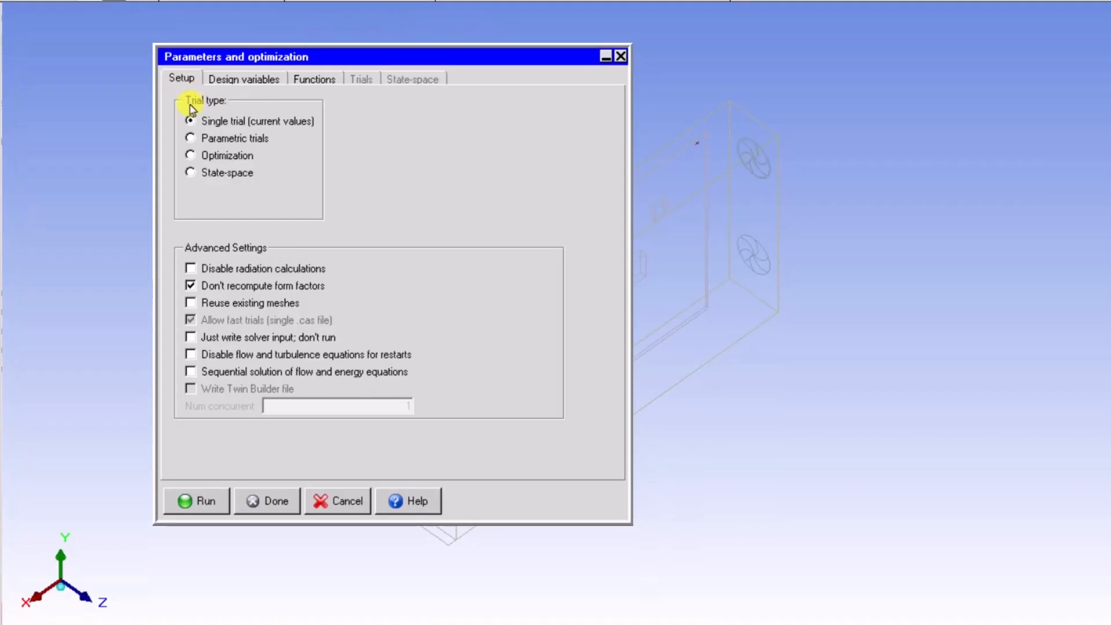
click(191, 138)
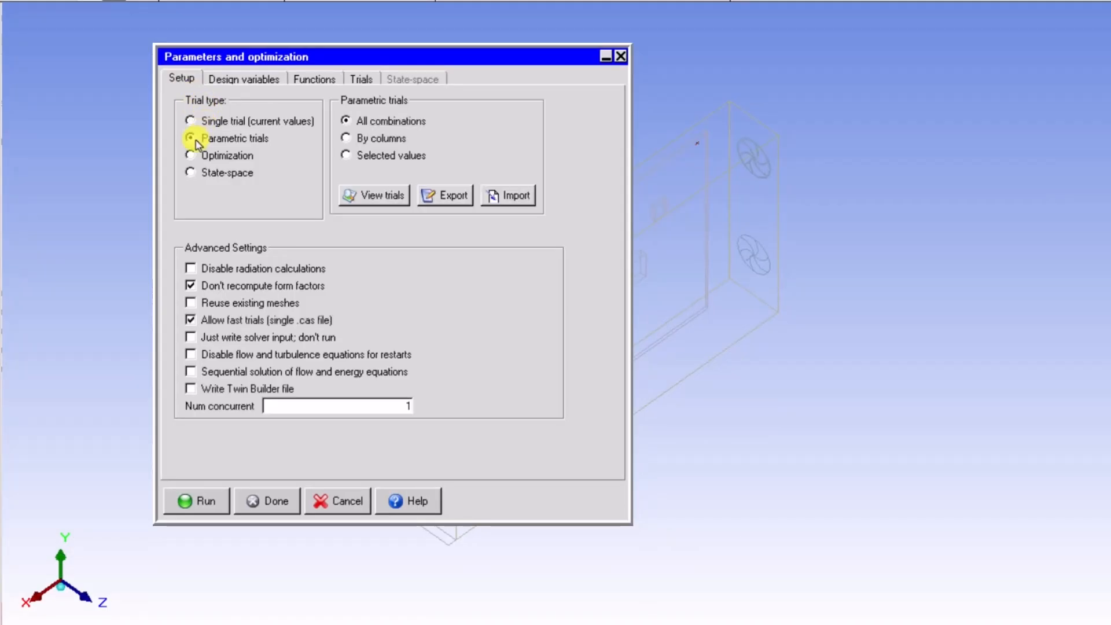
click(251, 80)
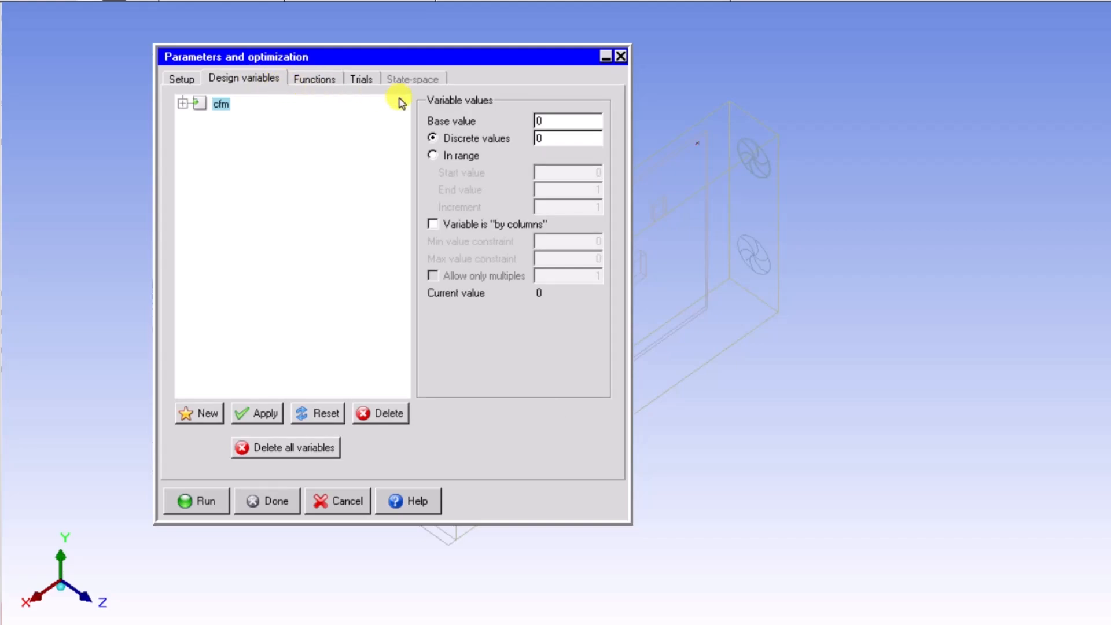
click(432, 157)
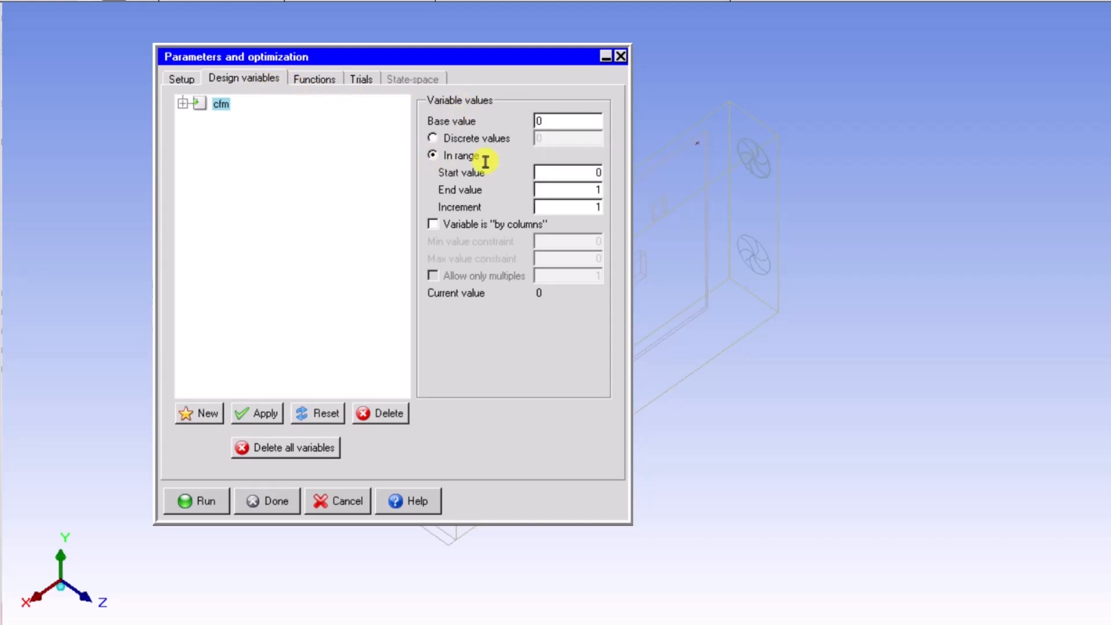
double_click(590, 169)
text(1)
double_click(587, 191)
text(5)
click(259, 415)
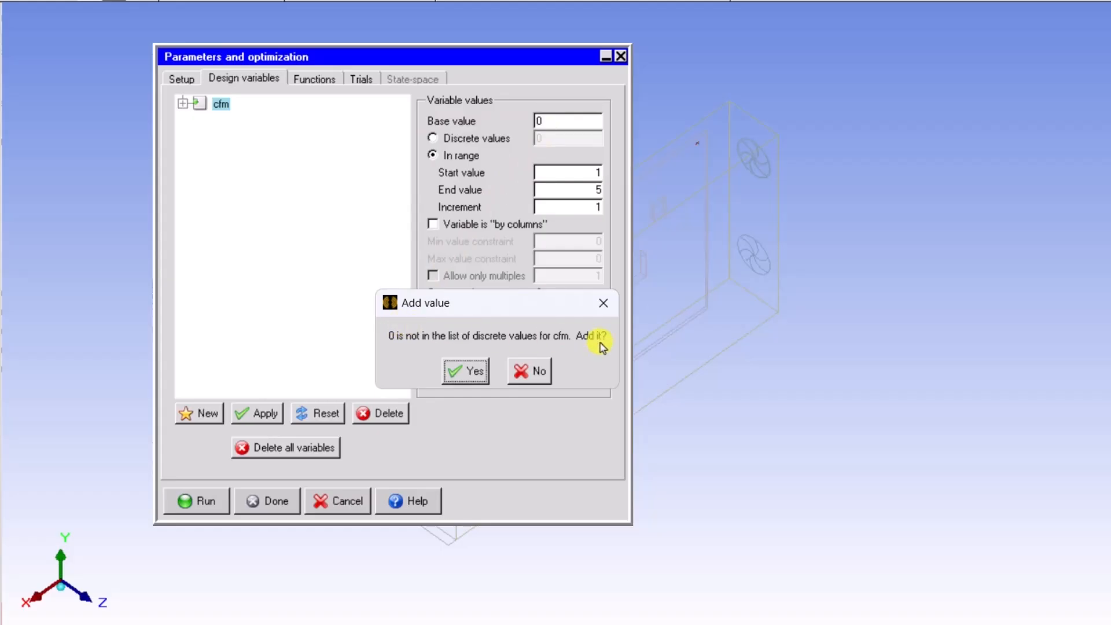
click(528, 371)
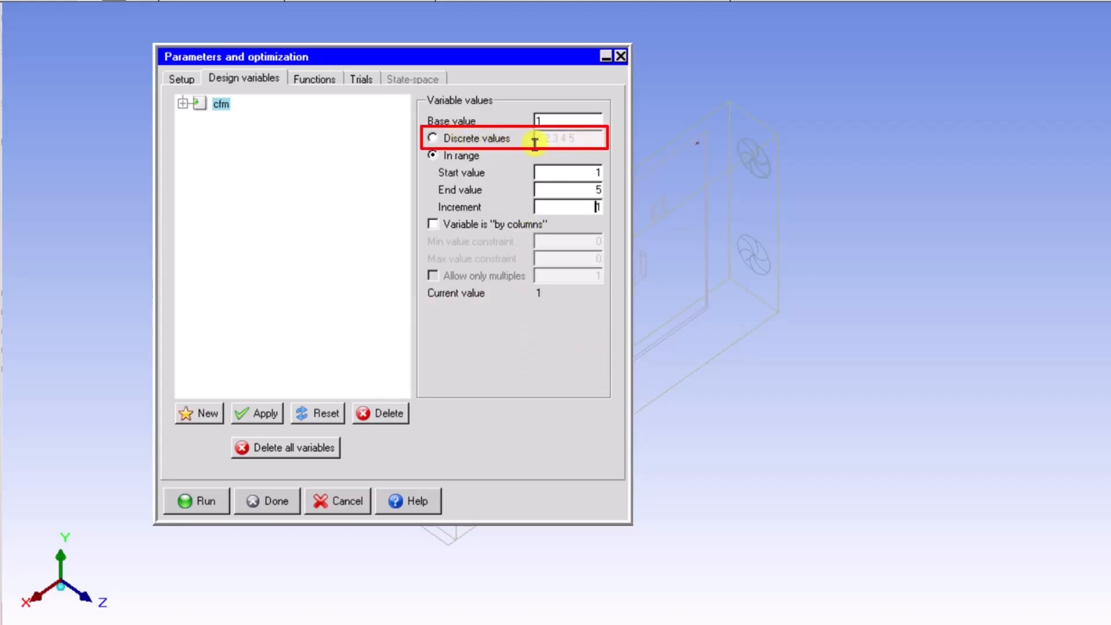
Step: Check the trial list, set the number of concurrent trials to 5, turn off fast trials, and run the parametric trials
click(360, 80)
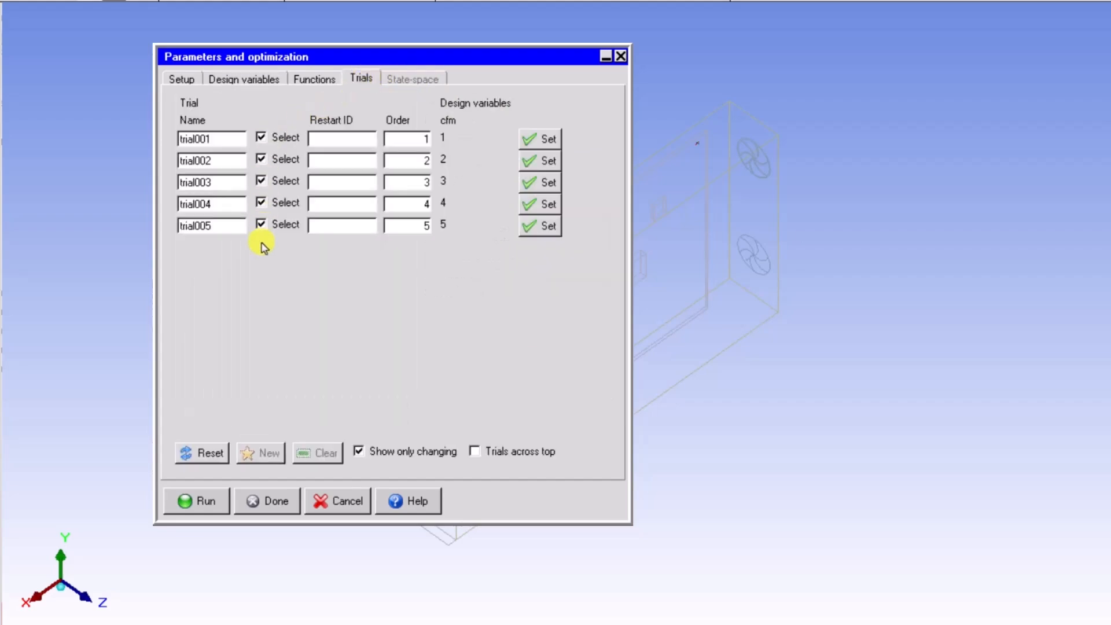
click(184, 79)
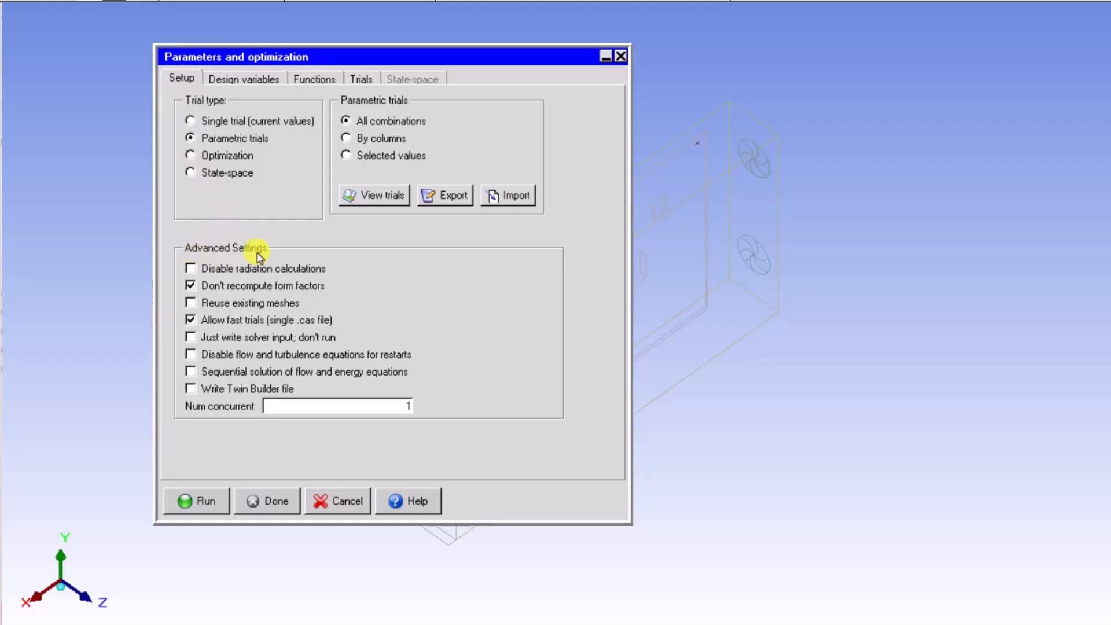
drag(383, 409, 427, 409)
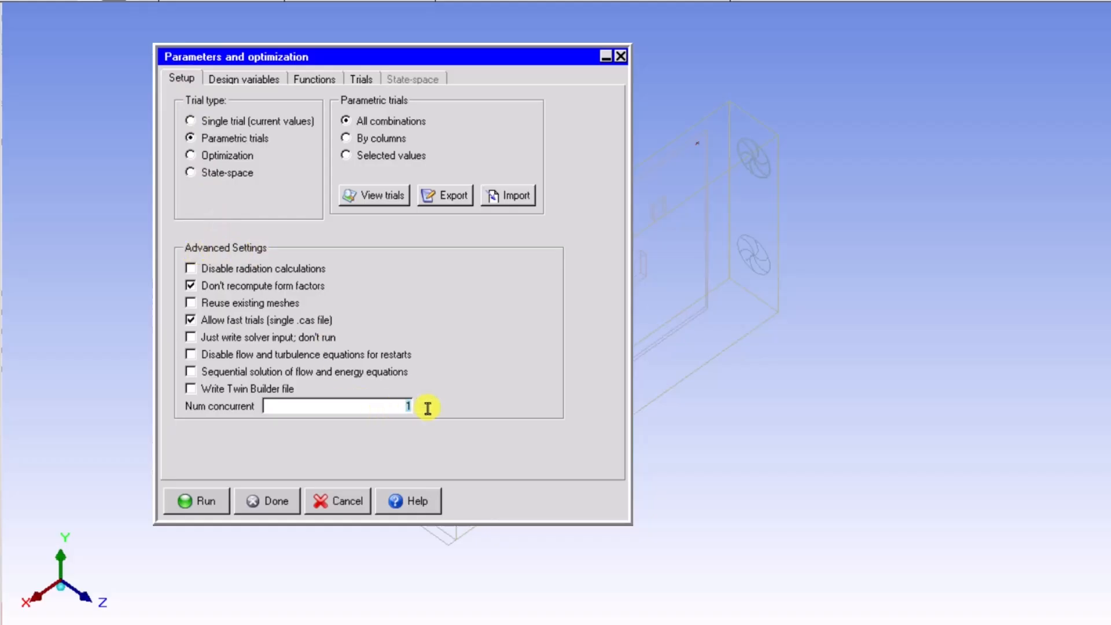
text(5)
click(197, 319)
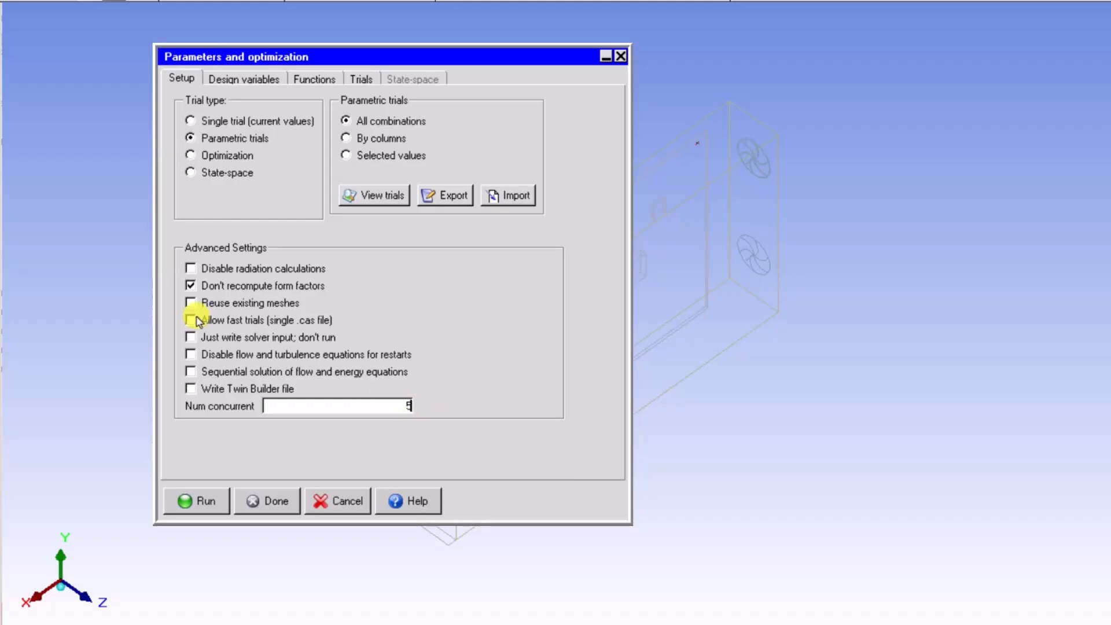
click(201, 498)
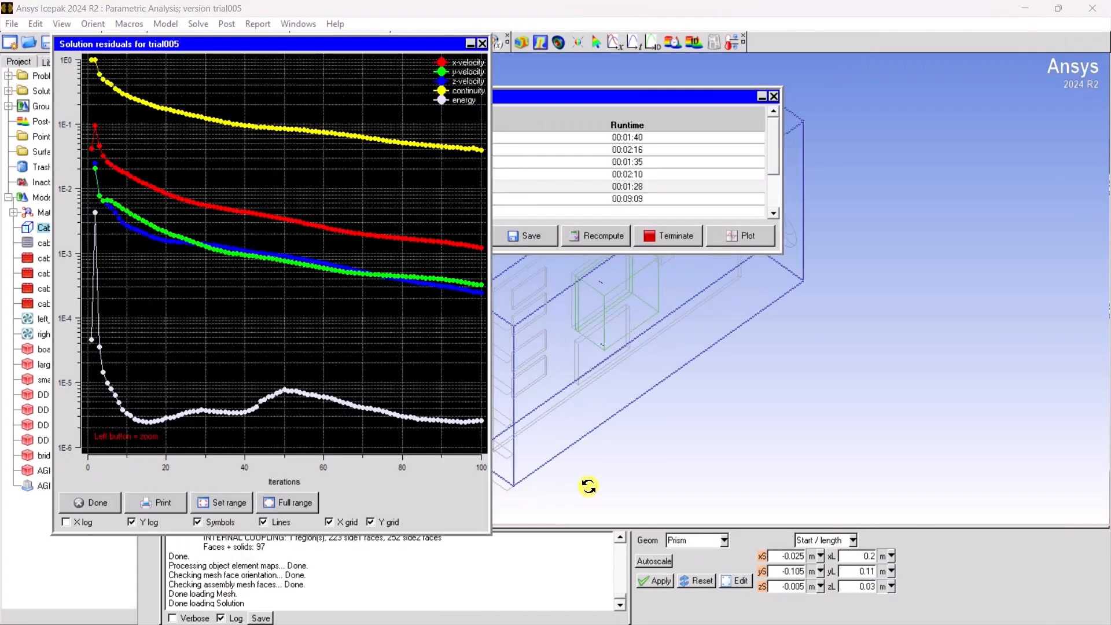
Step: Close the residuals plot and the trials summary, and load the trial005 solution for postprocessing
click(482, 44)
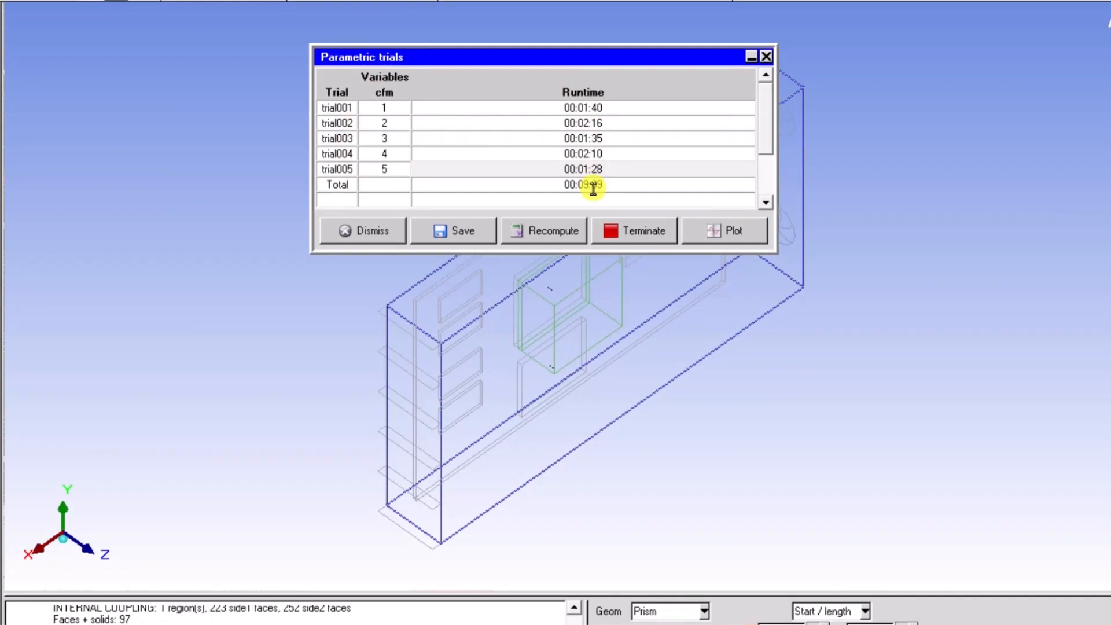
click(374, 230)
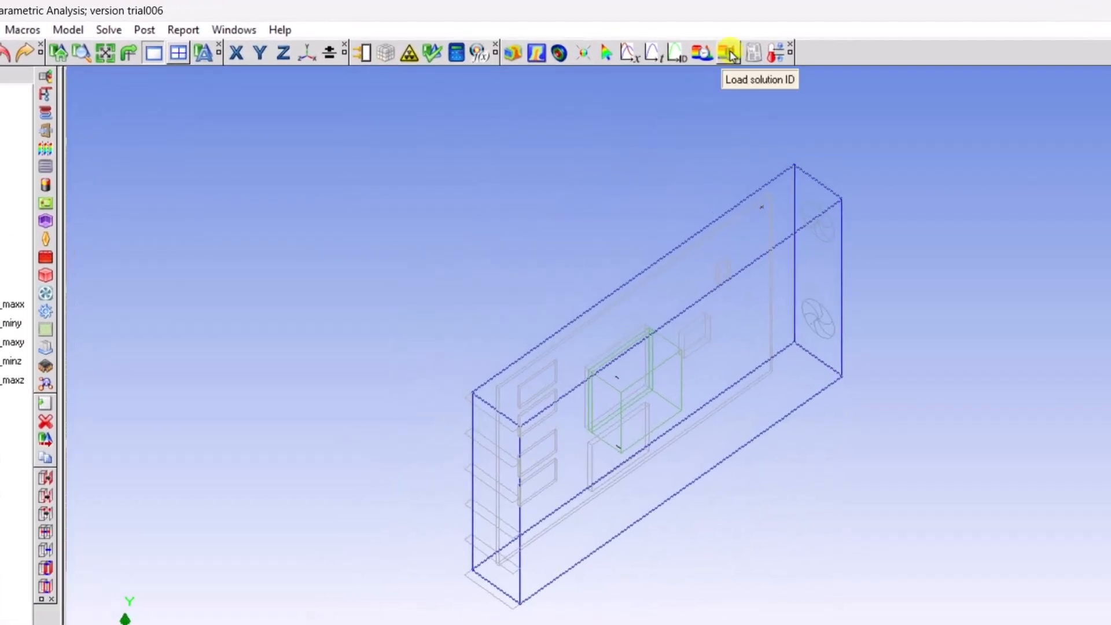
click(696, 44)
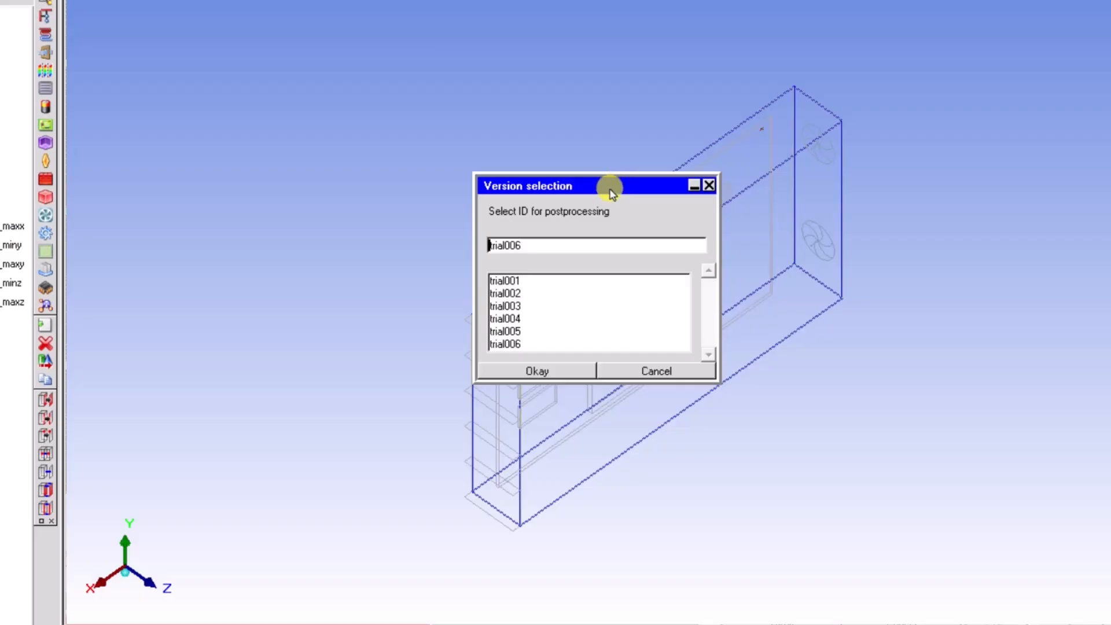
click(515, 332)
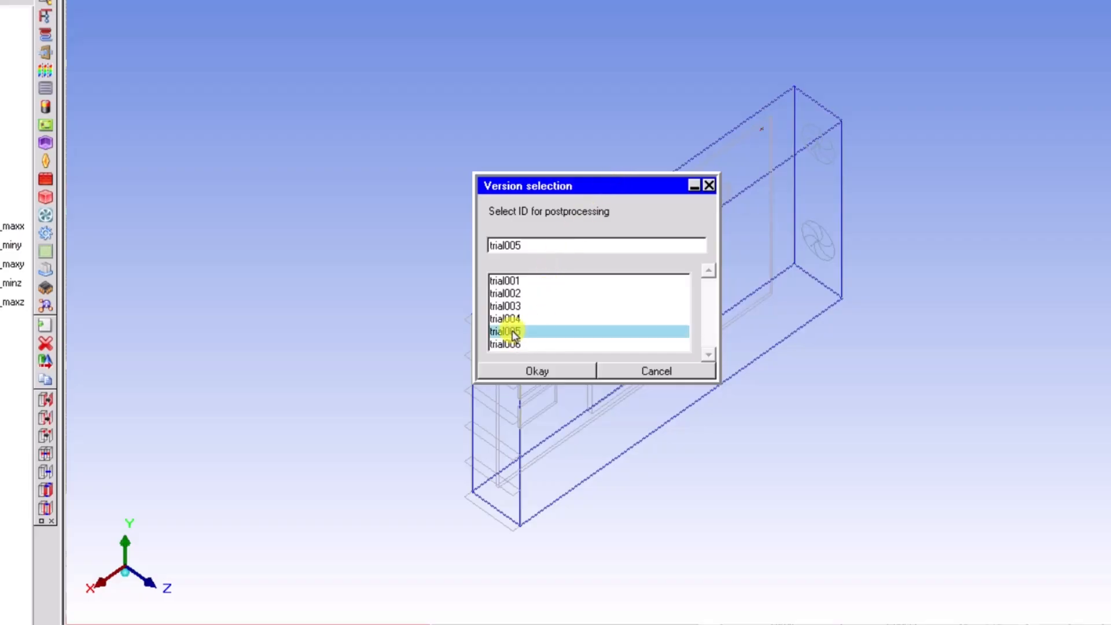
click(539, 371)
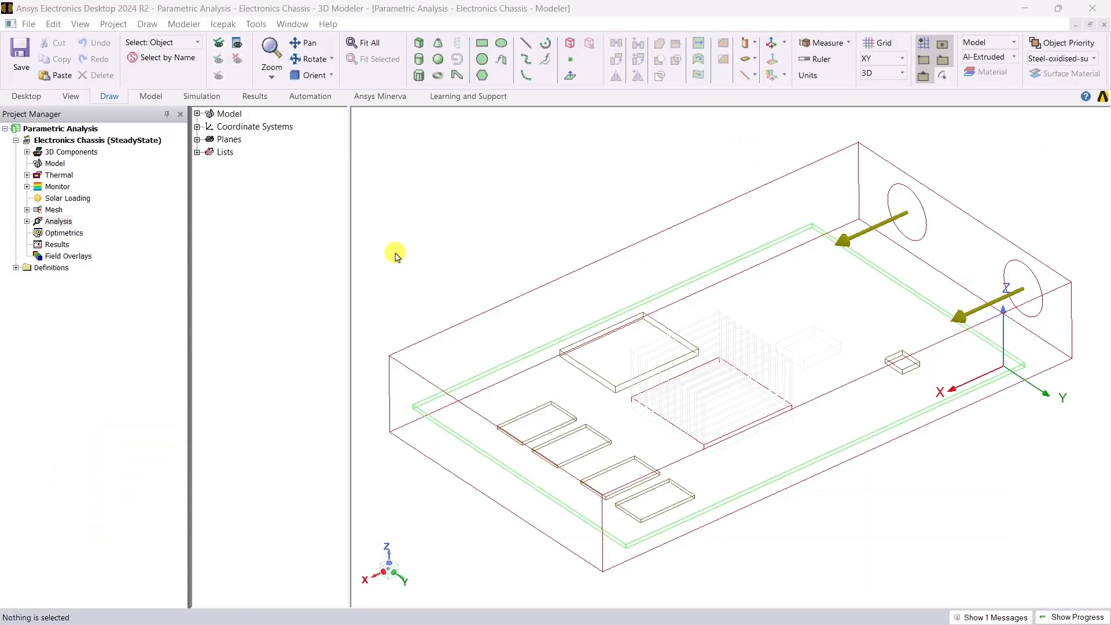
Step: In Ansys Electronics Desktop, assign Large_Flash's total power to a new project variable $Large_flash_power with a value of 1.25 W
click(26, 175)
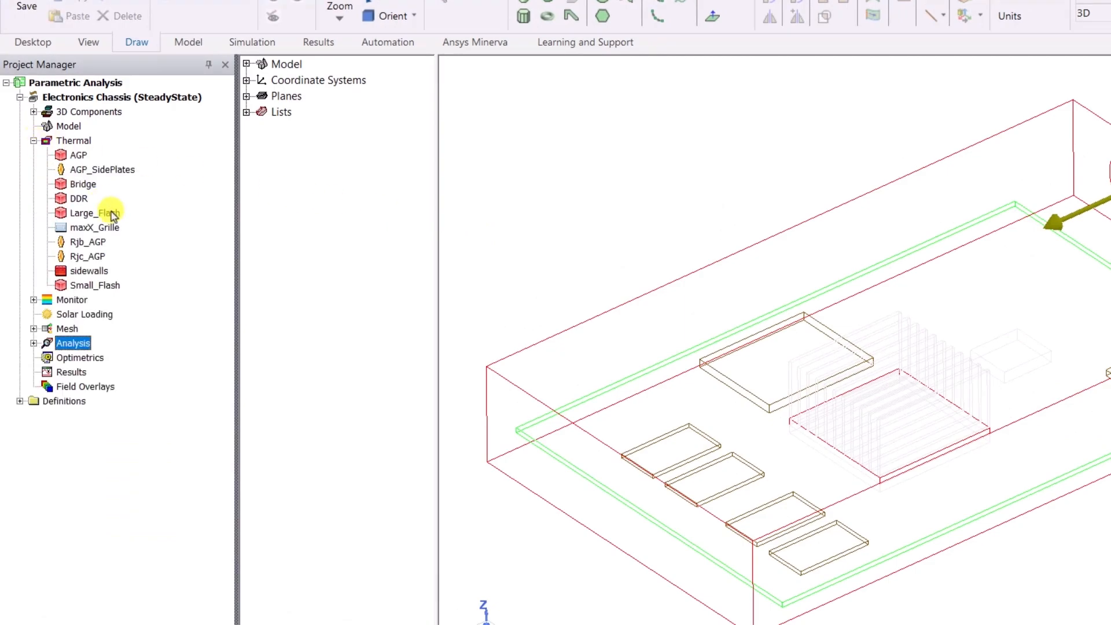
double_click(109, 213)
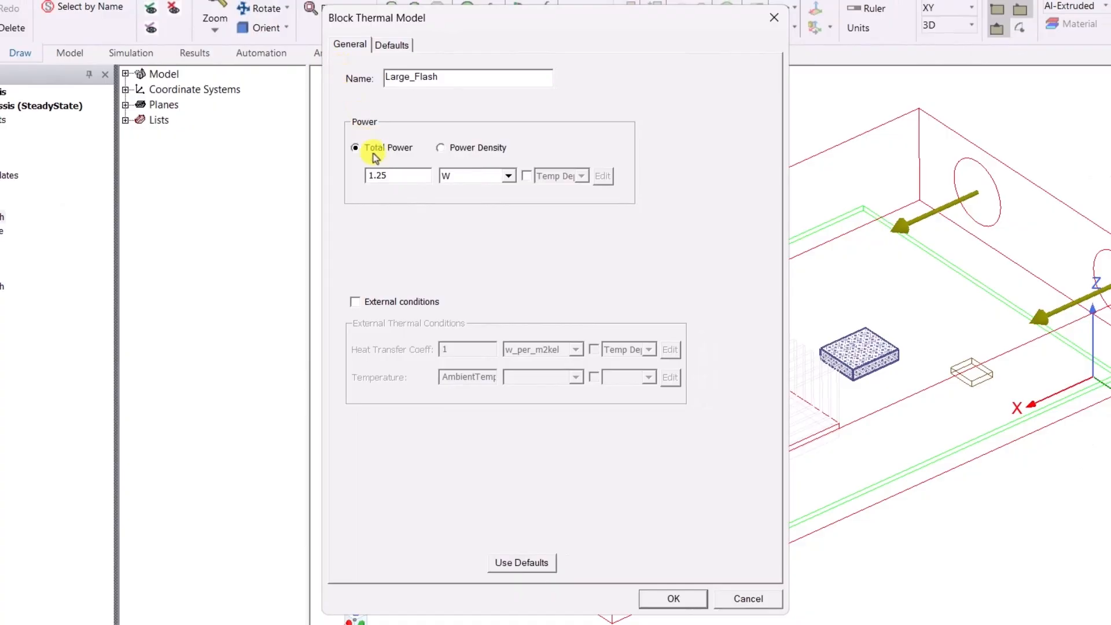
drag(385, 175, 354, 179)
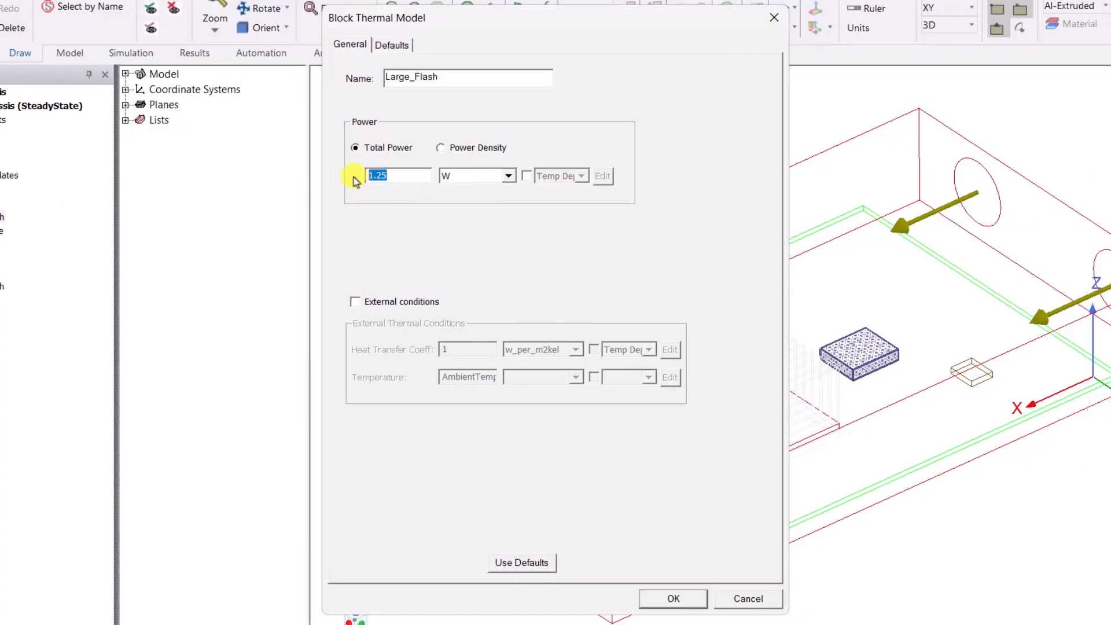
text($Large_flash_)
text(power)
key(Tab)
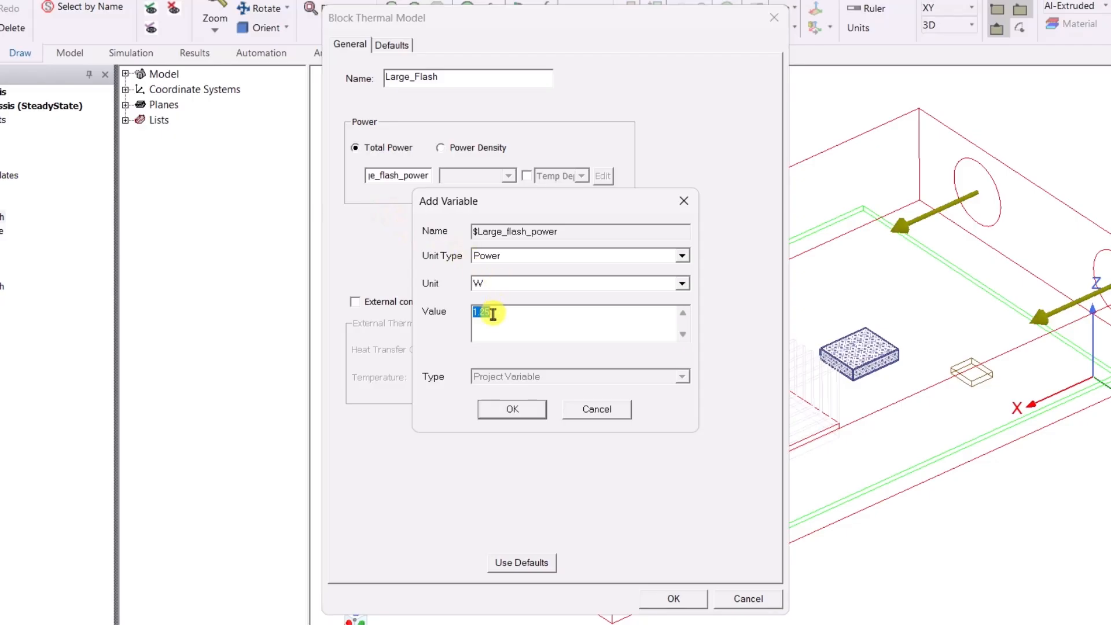
click(511, 410)
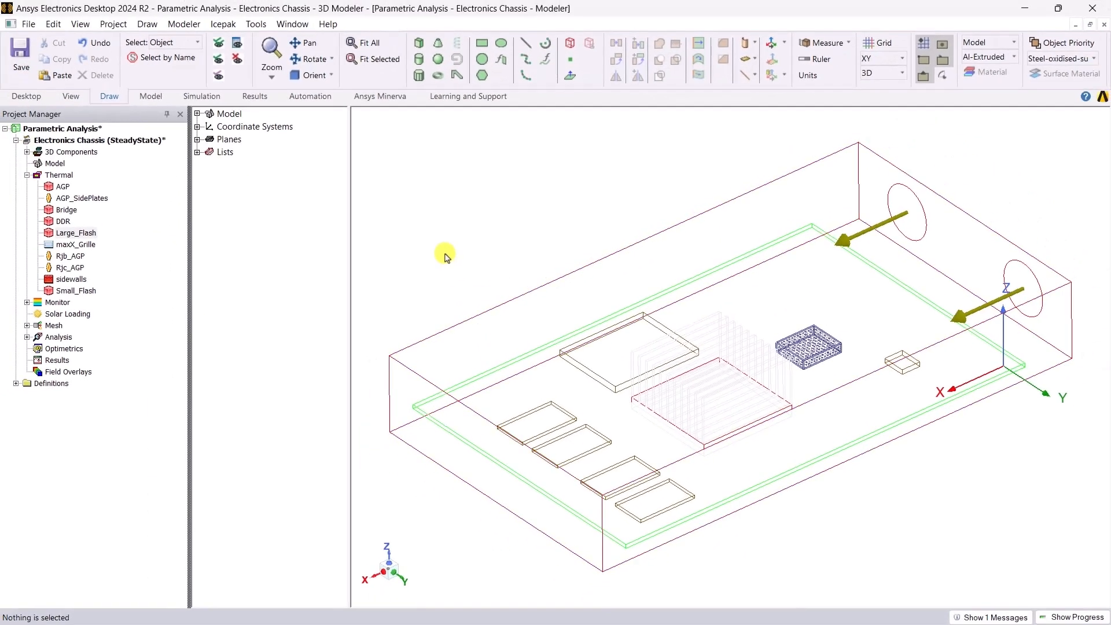
Step: Assign Small_Flash's total power to a new local variable small_flash_power with a value of 0.5 W
click(78, 293)
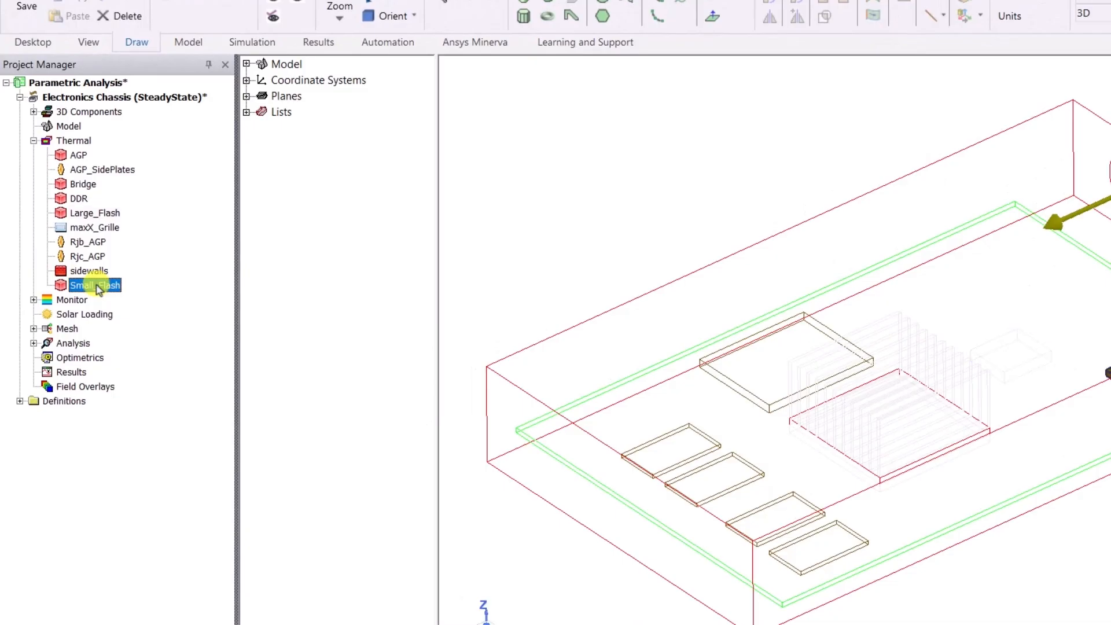
double_click(99, 288)
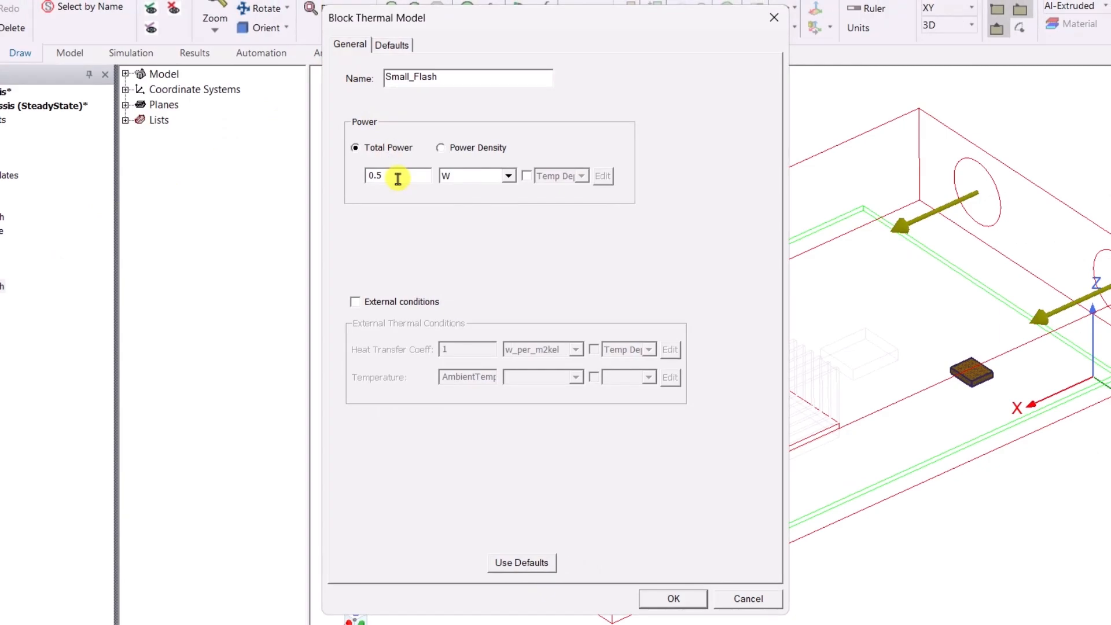
drag(398, 177, 359, 175)
text(small_flash_power)
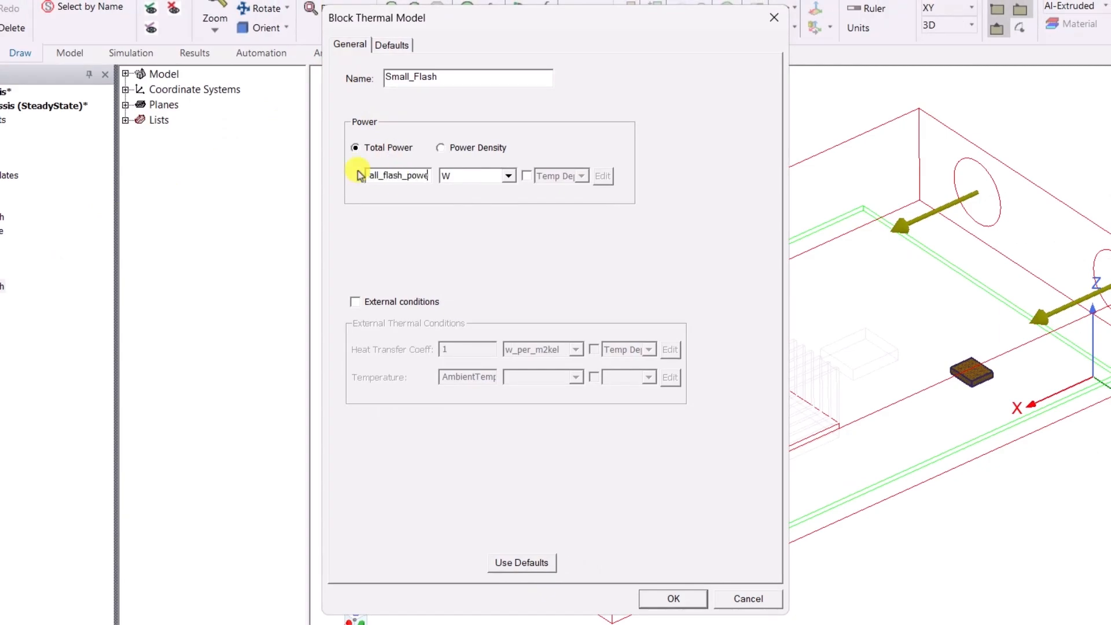
key(Tab)
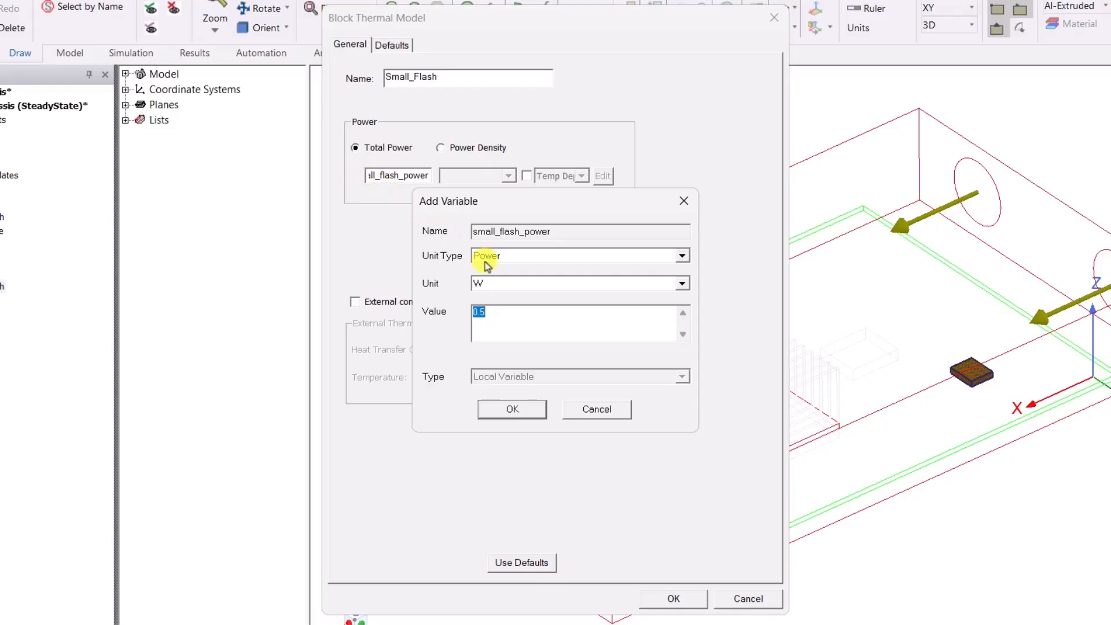
click(510, 409)
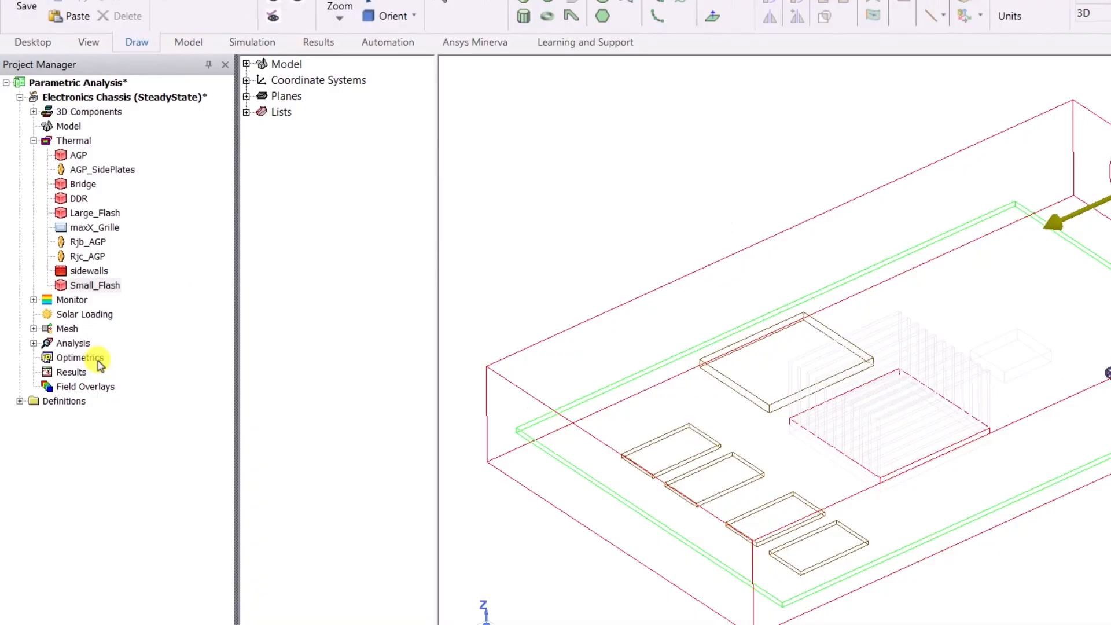
Step: Add a parametric sweep setup to the Electronics Chassis design's Optimetrics
right_click(98, 361)
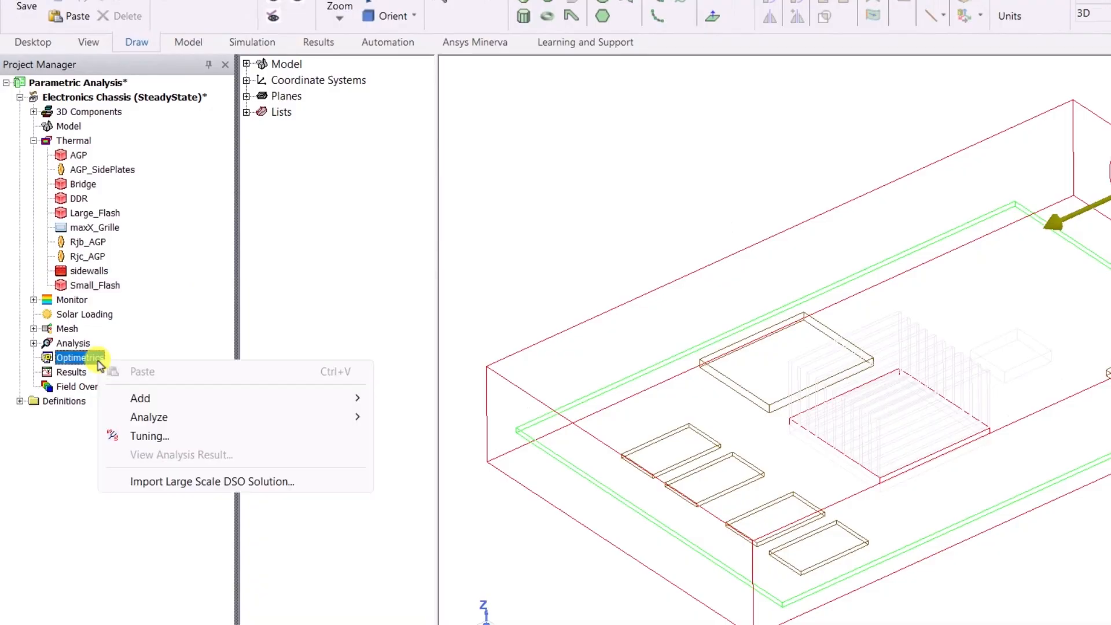
mouse_move(261, 399)
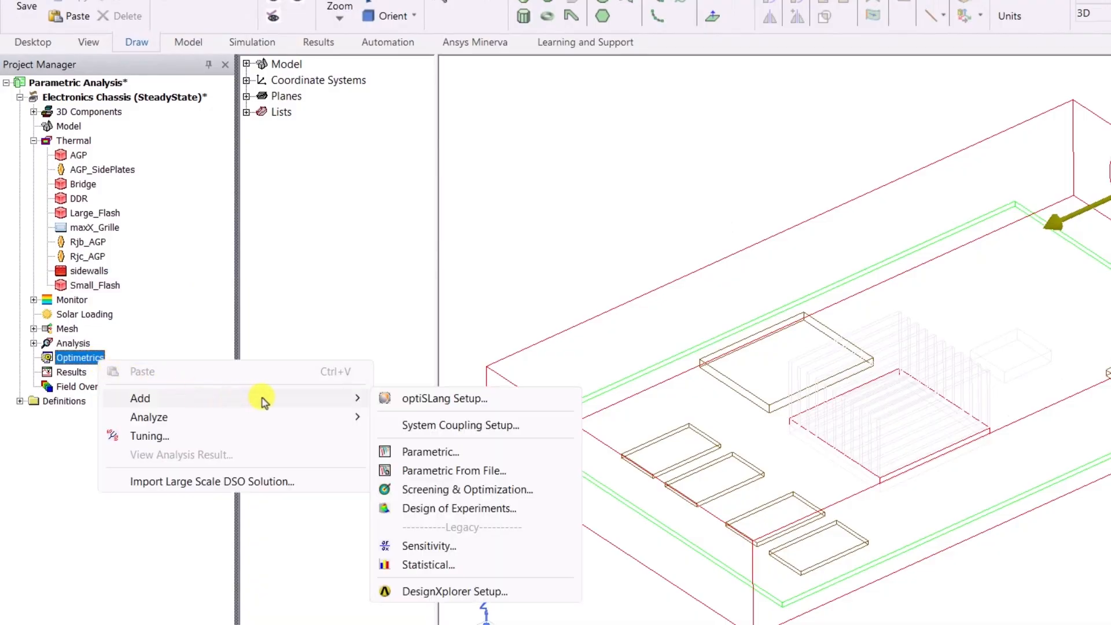
click(431, 452)
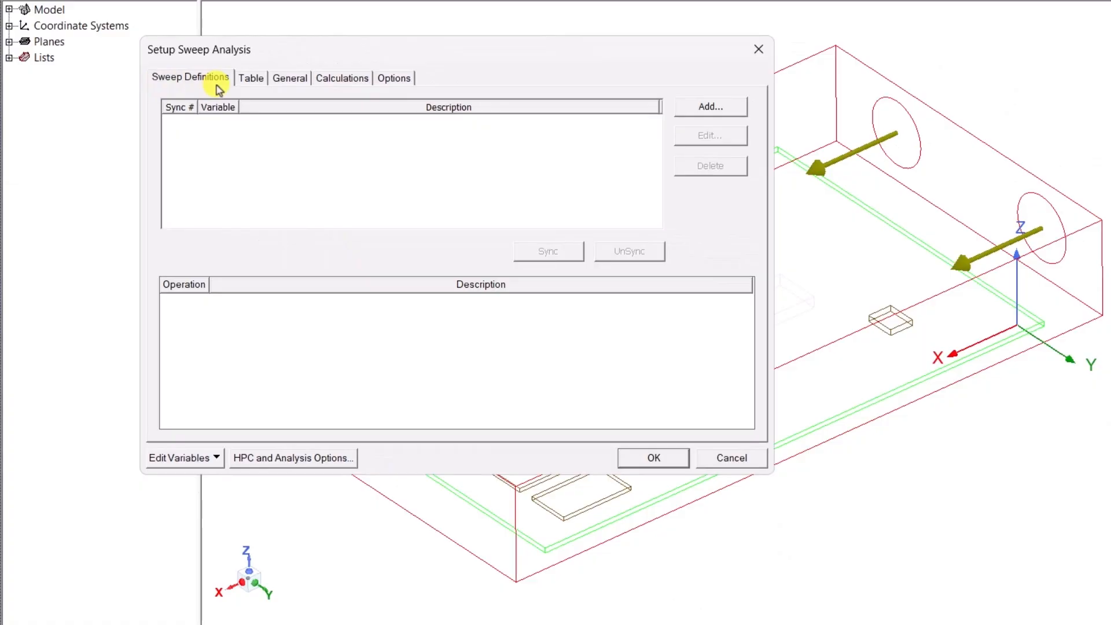
Step: Add a linear-step sweep of $Large_flash_power from 1 W to 1.5 W in steps of 0.25 W
click(709, 109)
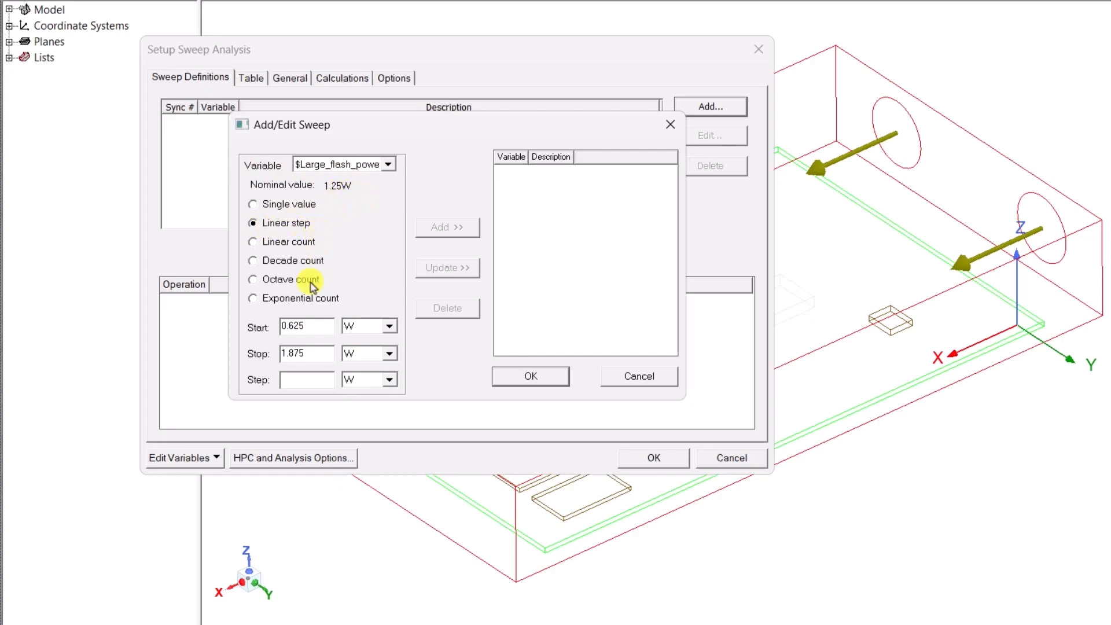
double_click(291, 325)
text(1)
drag(311, 352, 267, 353)
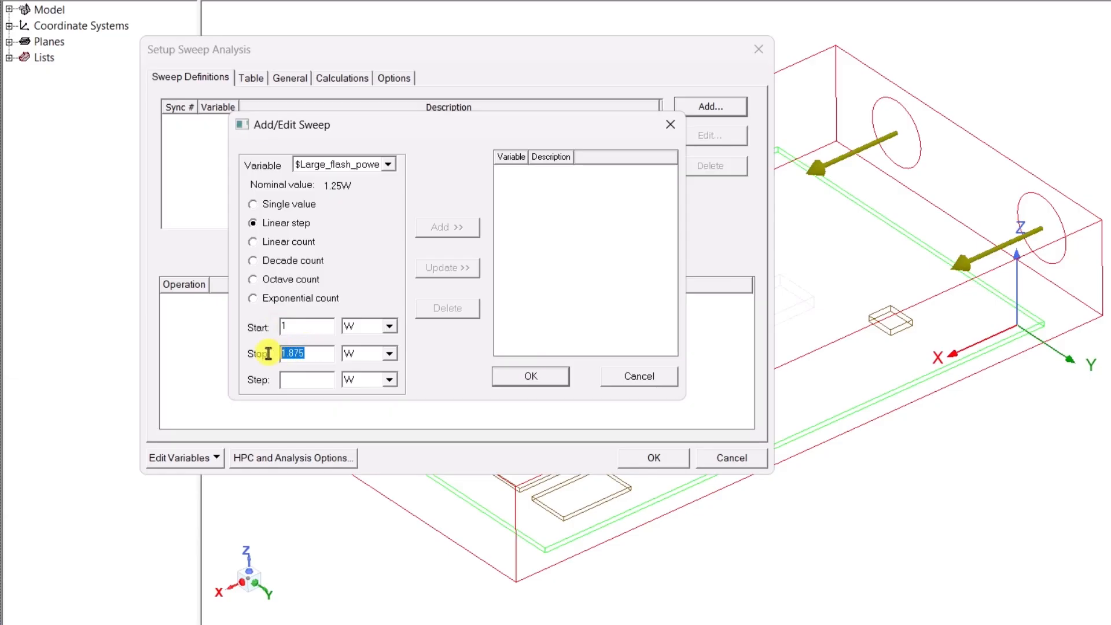
text(1.5)
text(0.25)
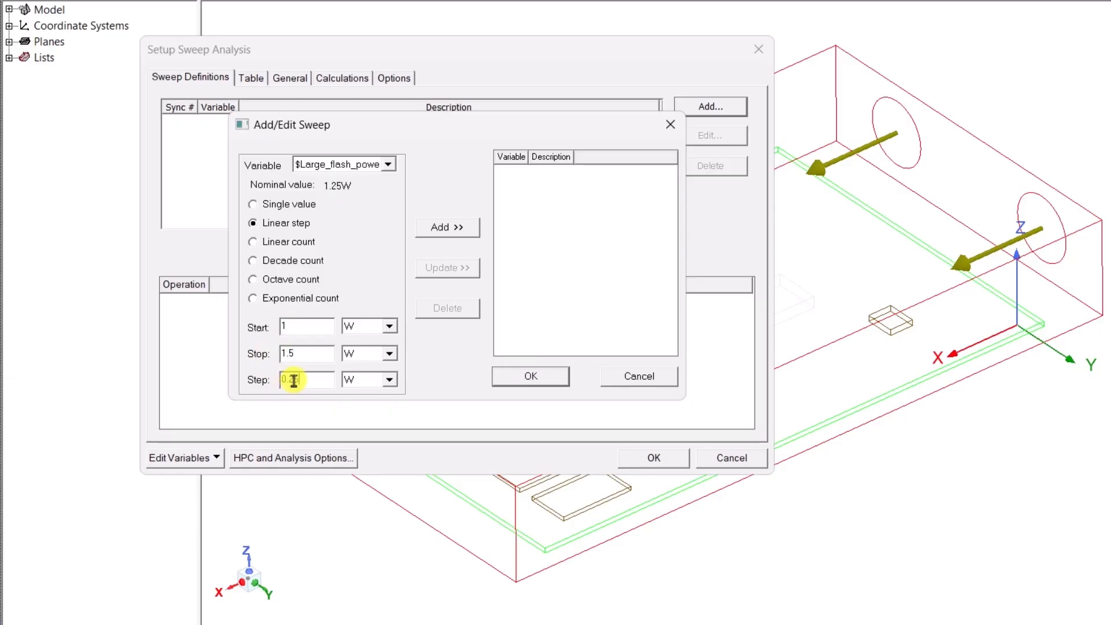
click(435, 229)
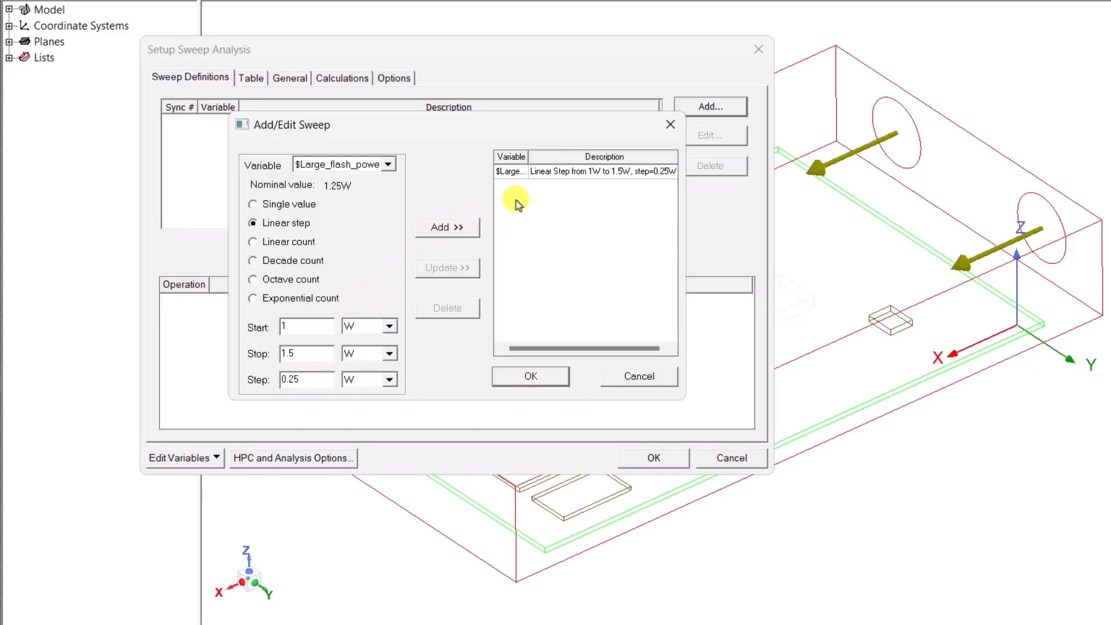
Step: Accept the linear-step sweep definition for $Large_flash_power
click(543, 173)
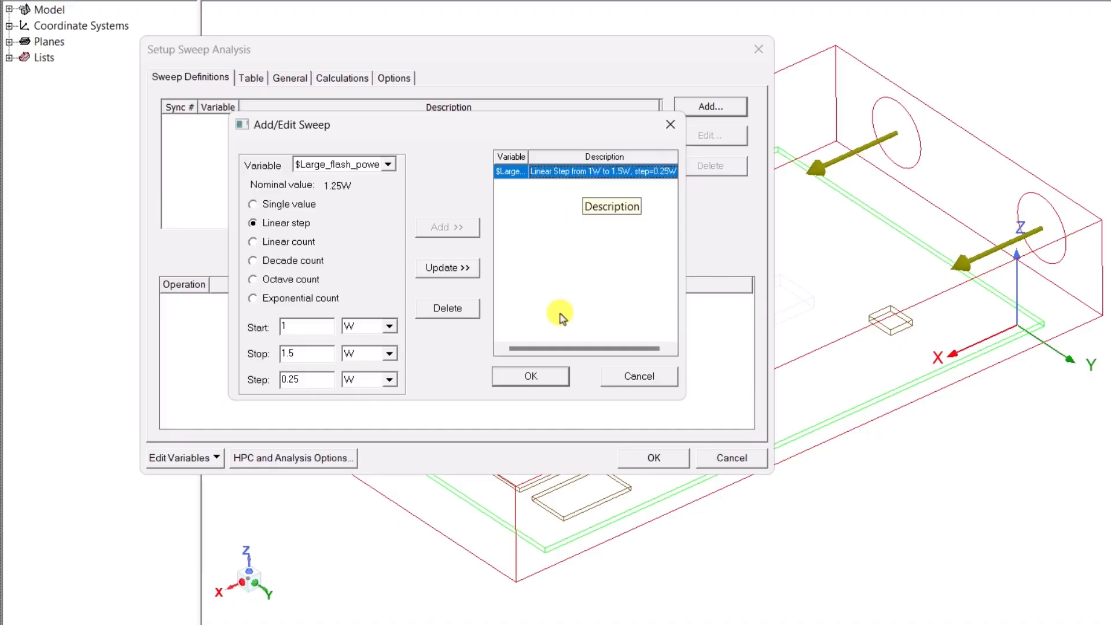
click(540, 379)
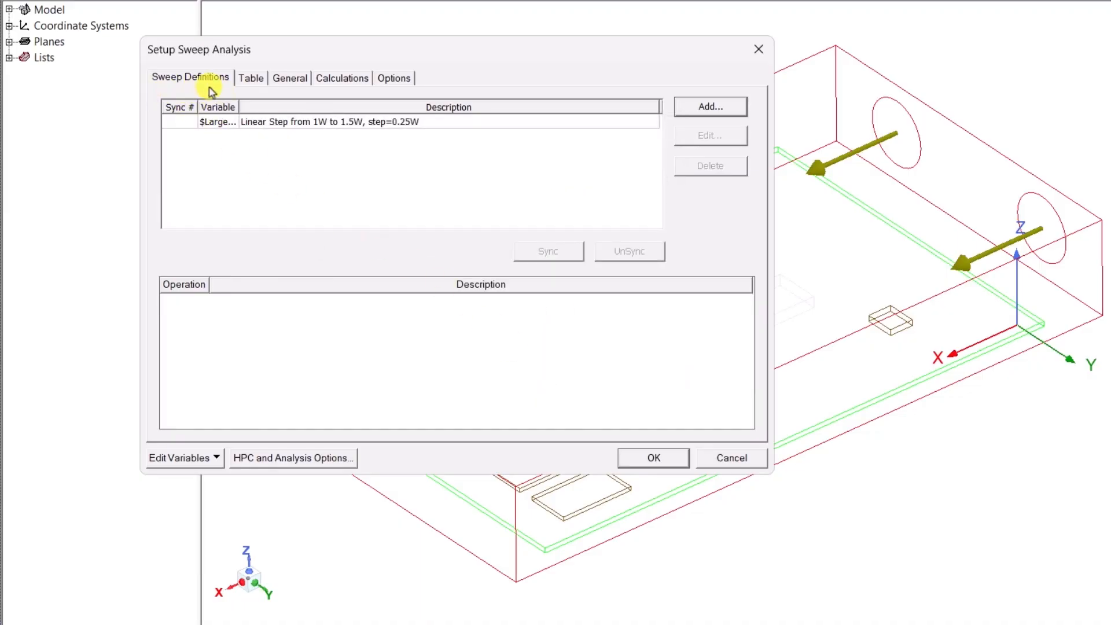
Step: Add a linear-step sweep of small_flash_power from 0.1 W to 0.9 W in steps of 0.4 W
click(707, 109)
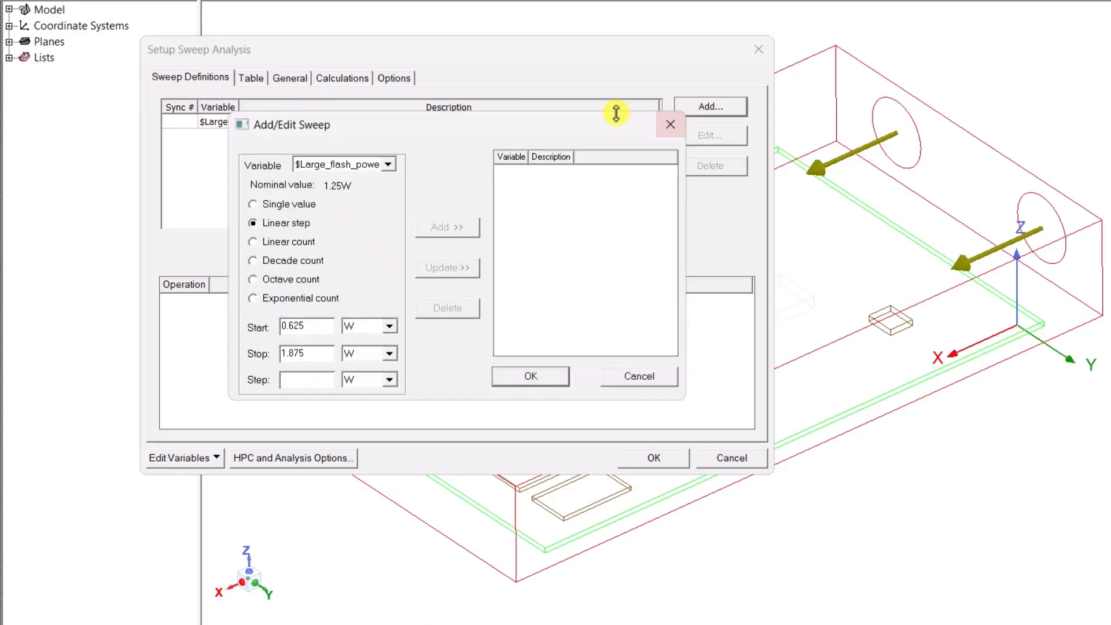
click(389, 165)
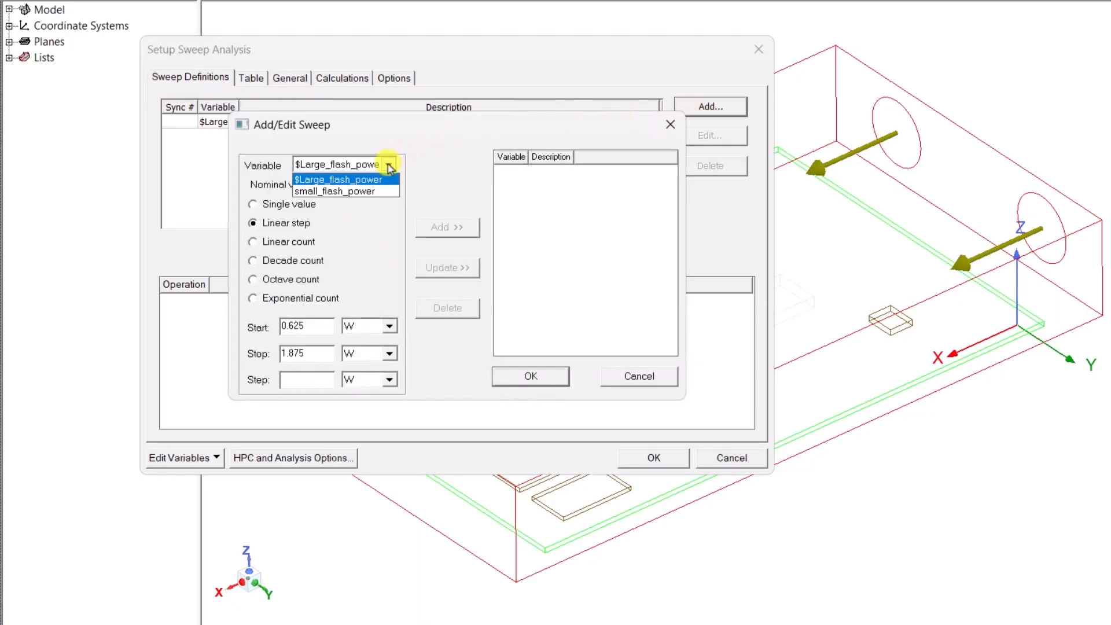
click(369, 191)
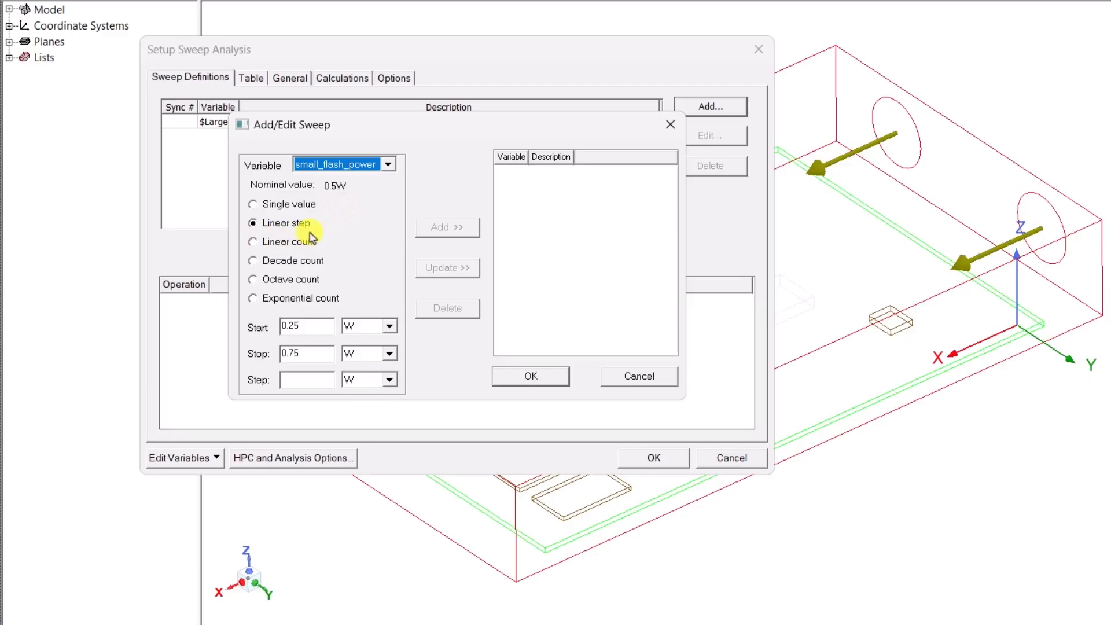
drag(301, 331, 249, 324)
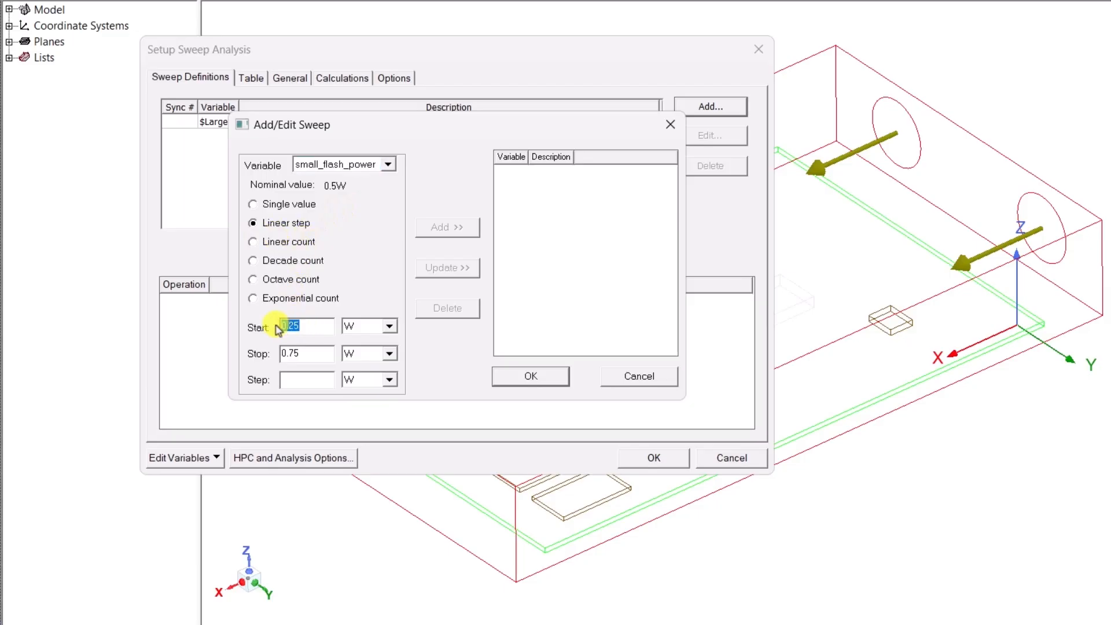
text(0.1)
drag(313, 353, 267, 353)
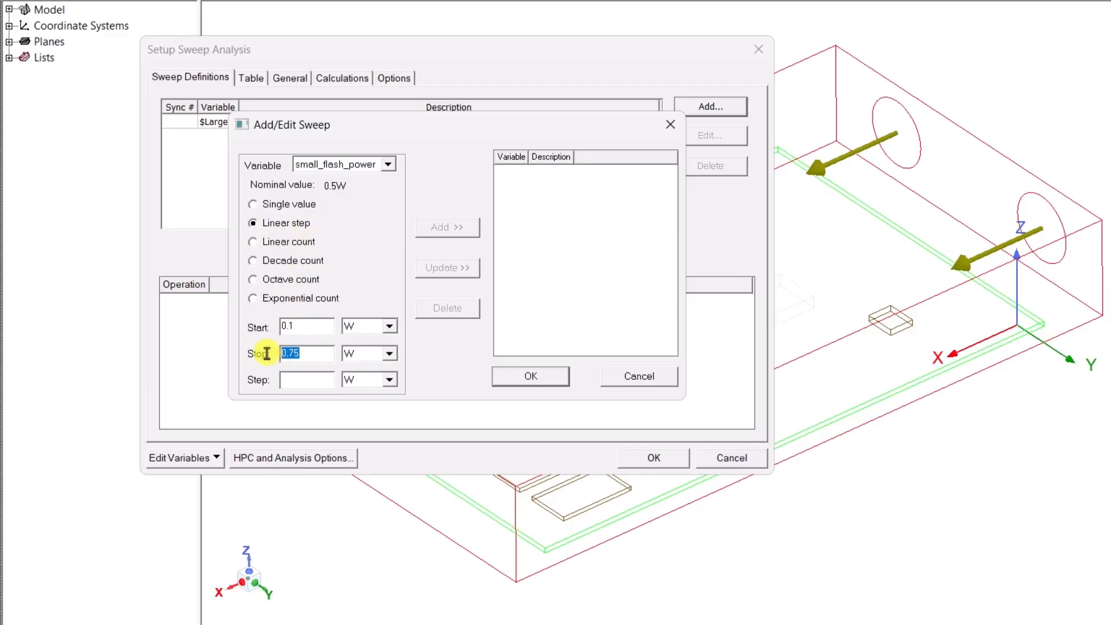
text(0.9)
click(294, 382)
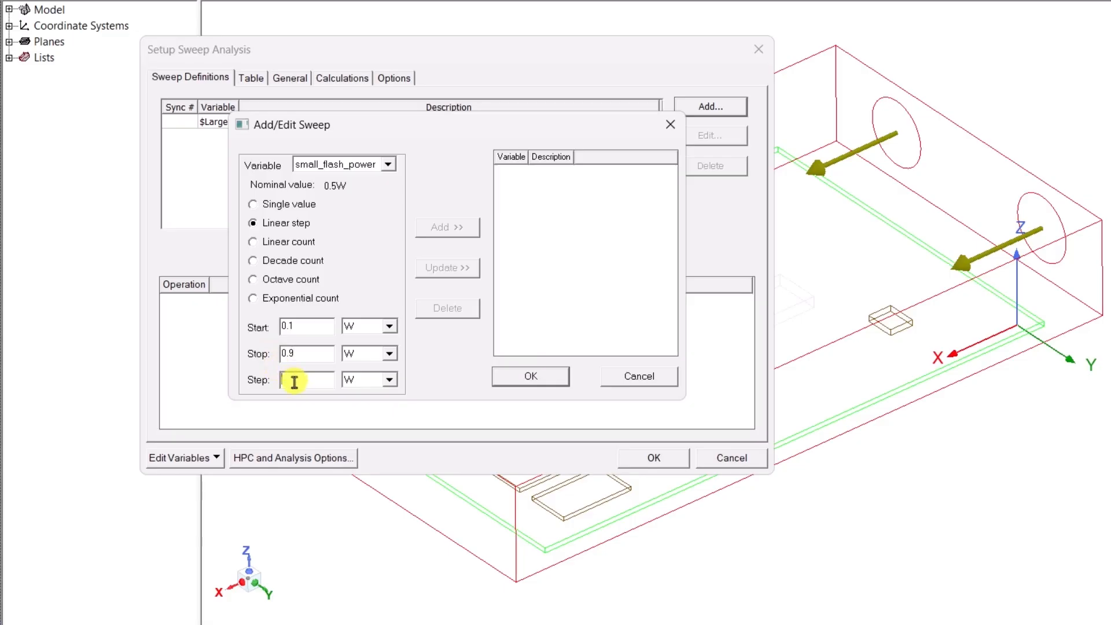
text(0.4)
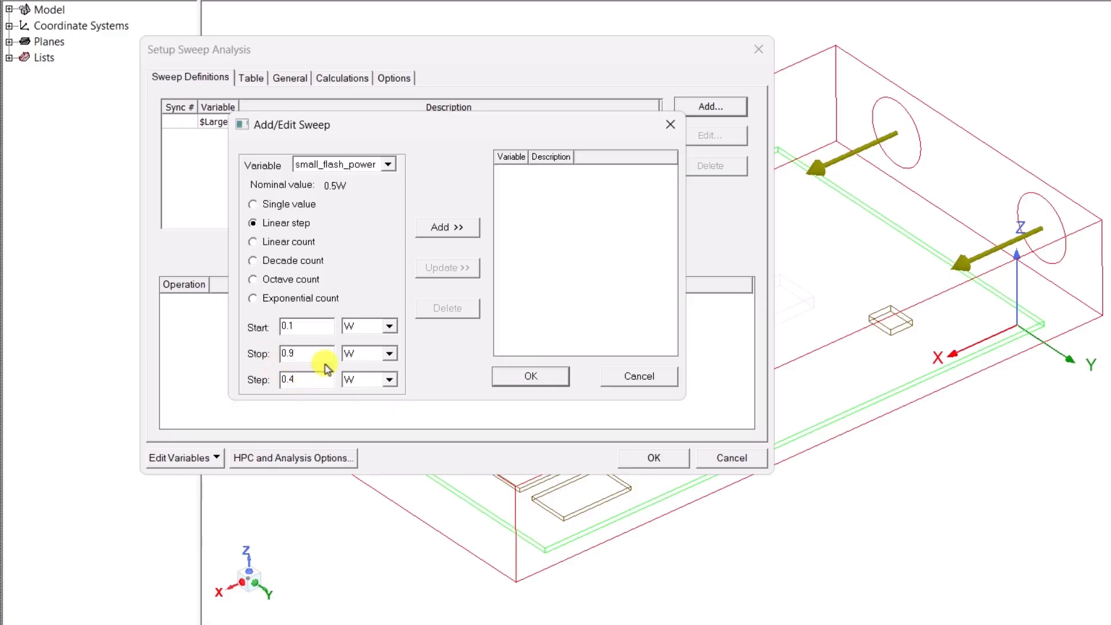
click(429, 230)
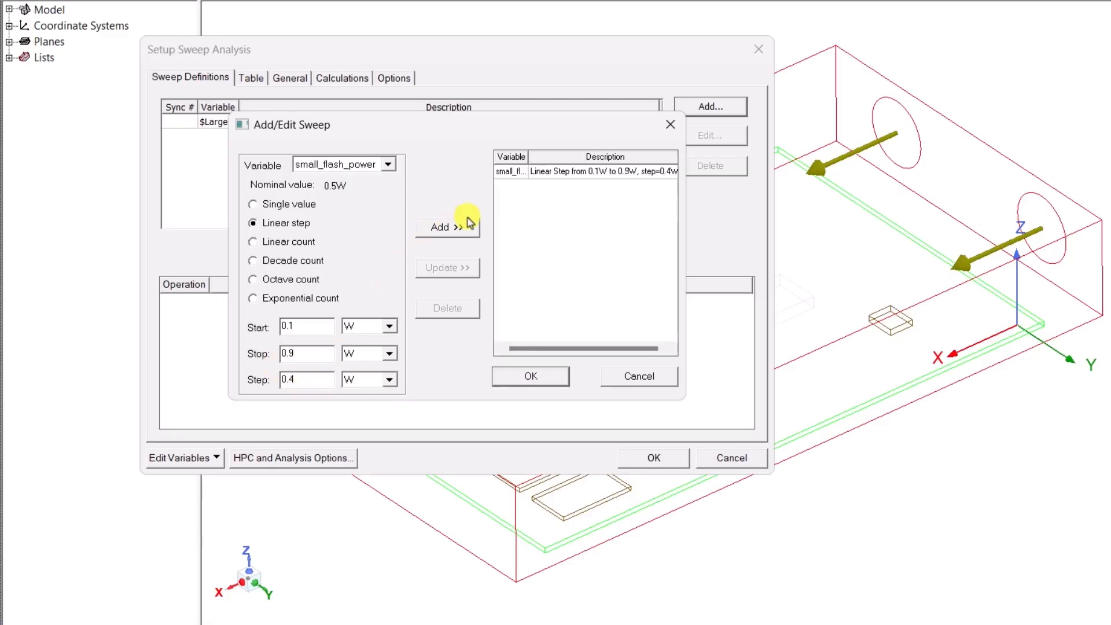
click(547, 179)
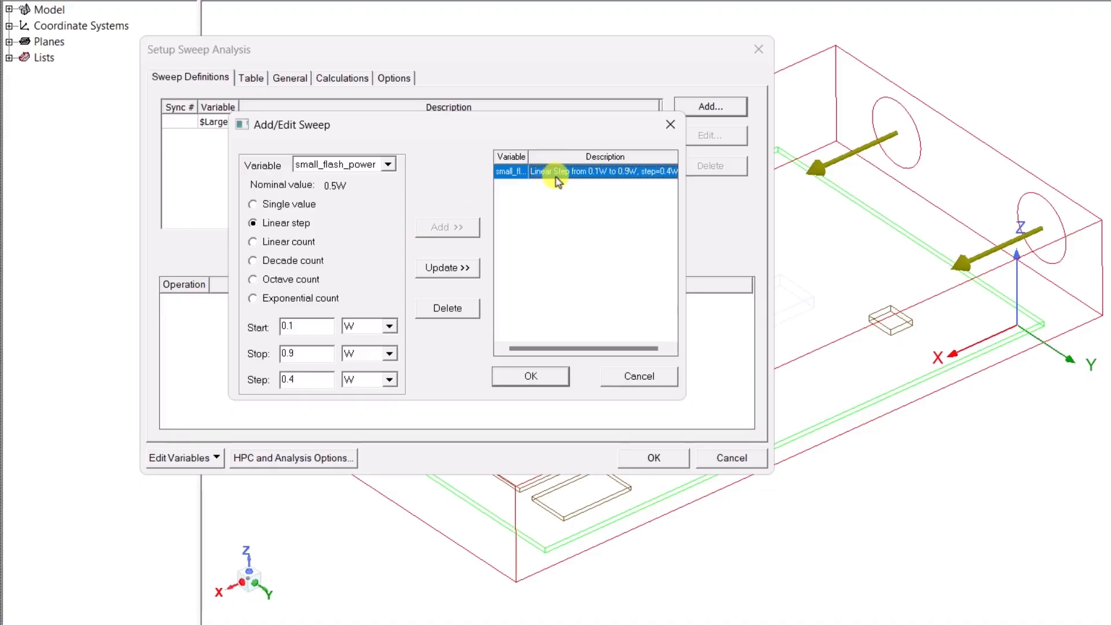
click(528, 376)
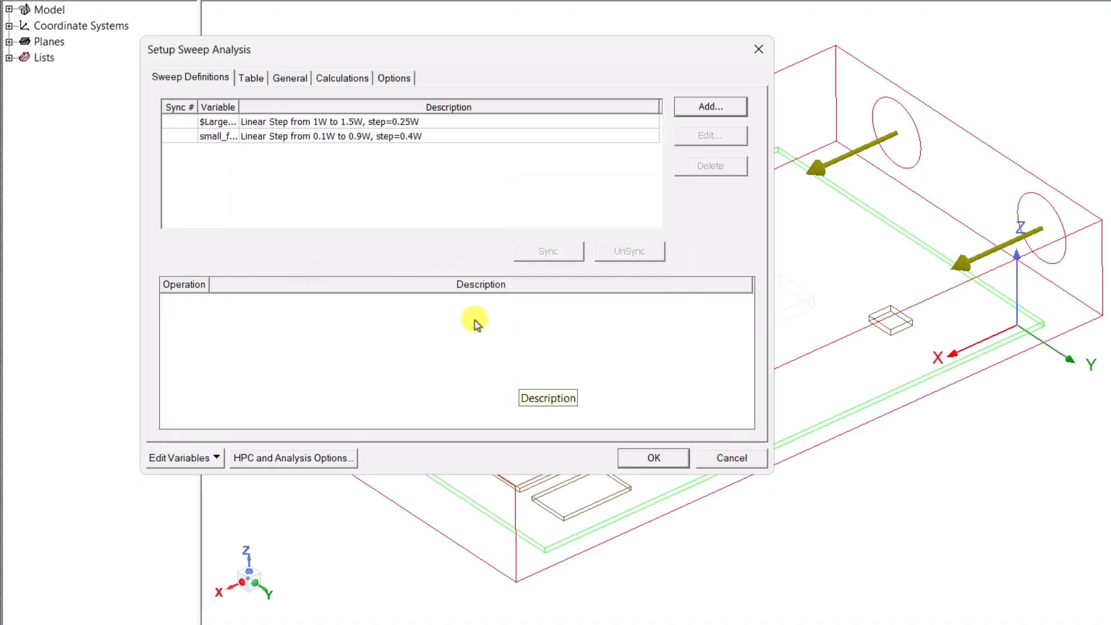
Step: In the sweep table, replace the variation with 1.5 W large and 0.9 W small flash power by one with small_flash_power at 1 W
click(254, 79)
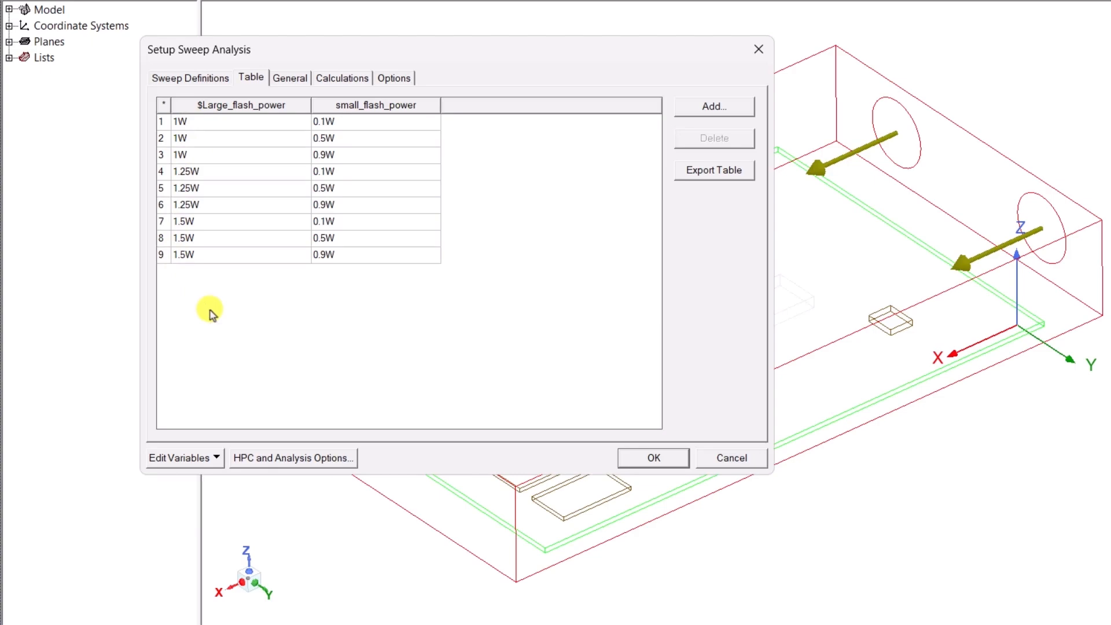
click(162, 256)
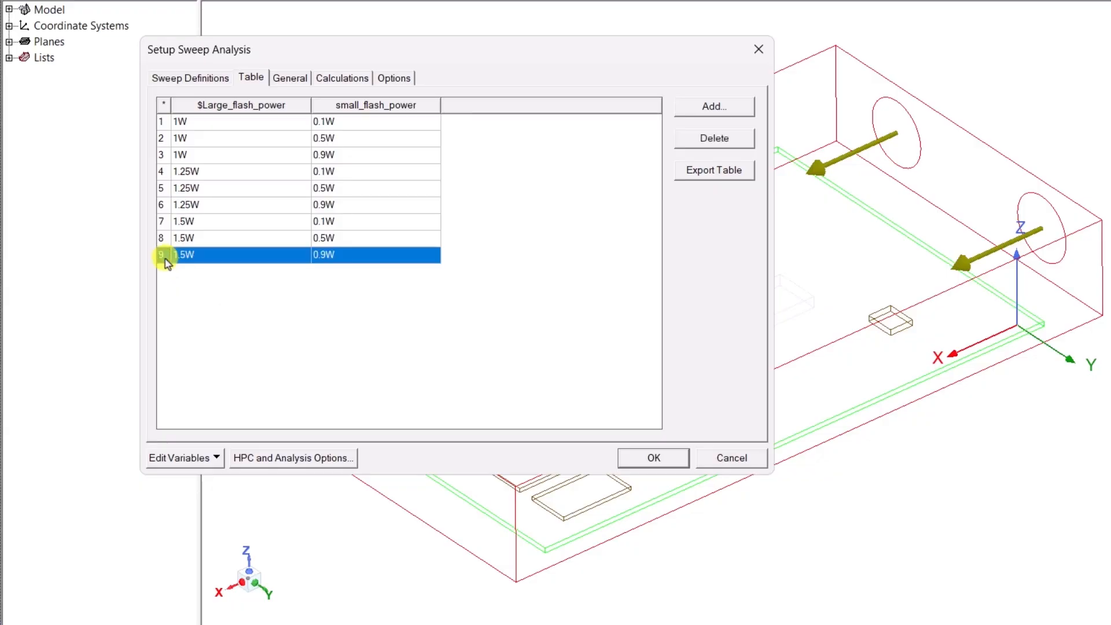
click(693, 142)
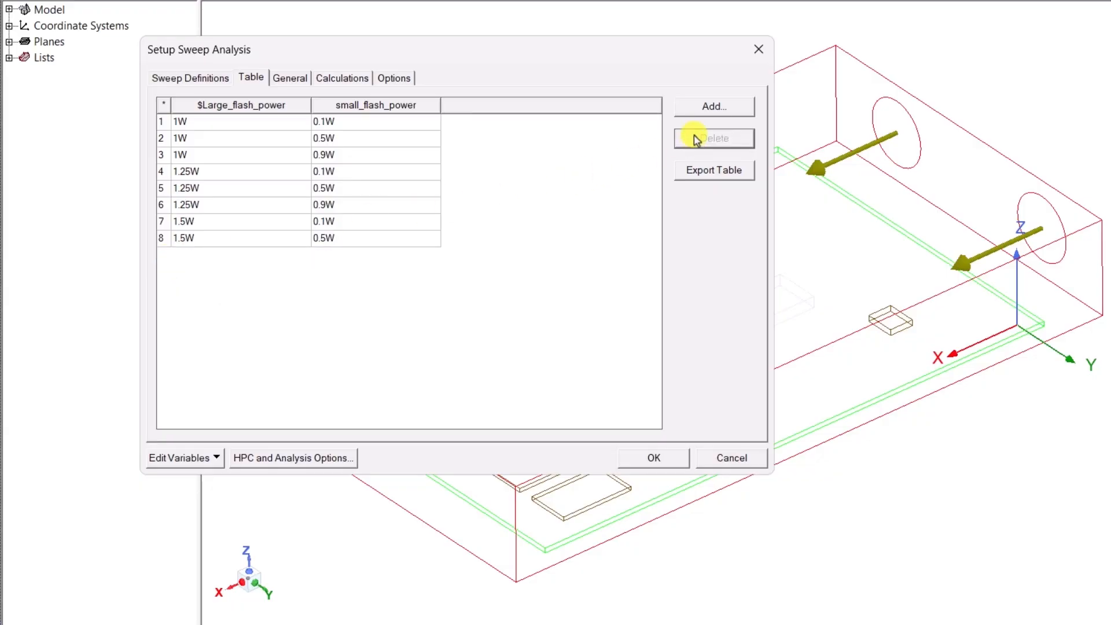
click(697, 111)
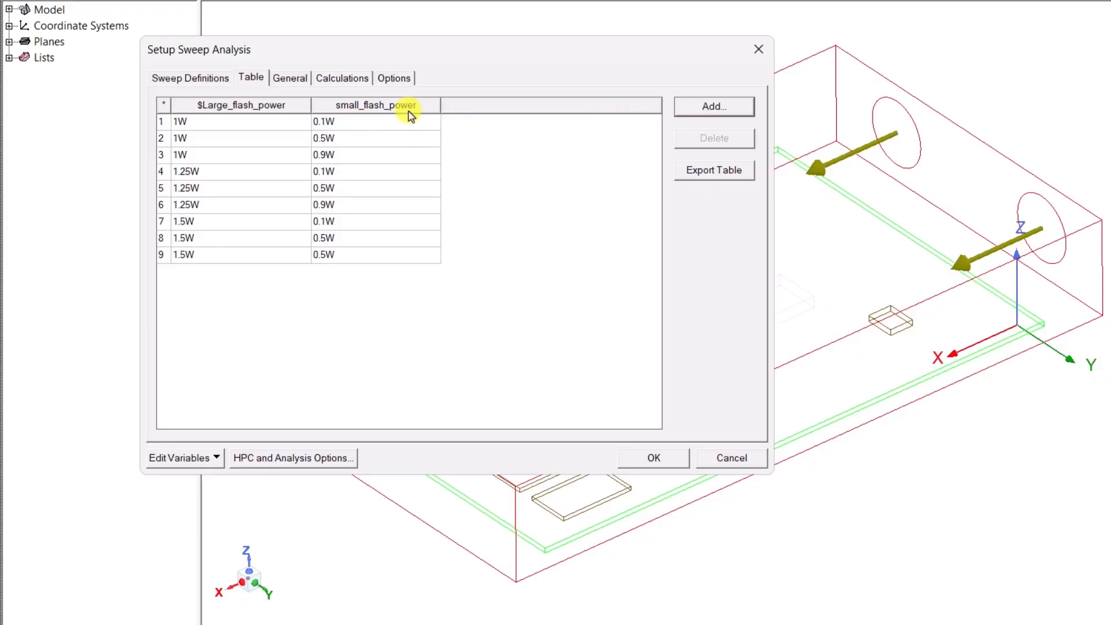
click(340, 259)
text(1W)
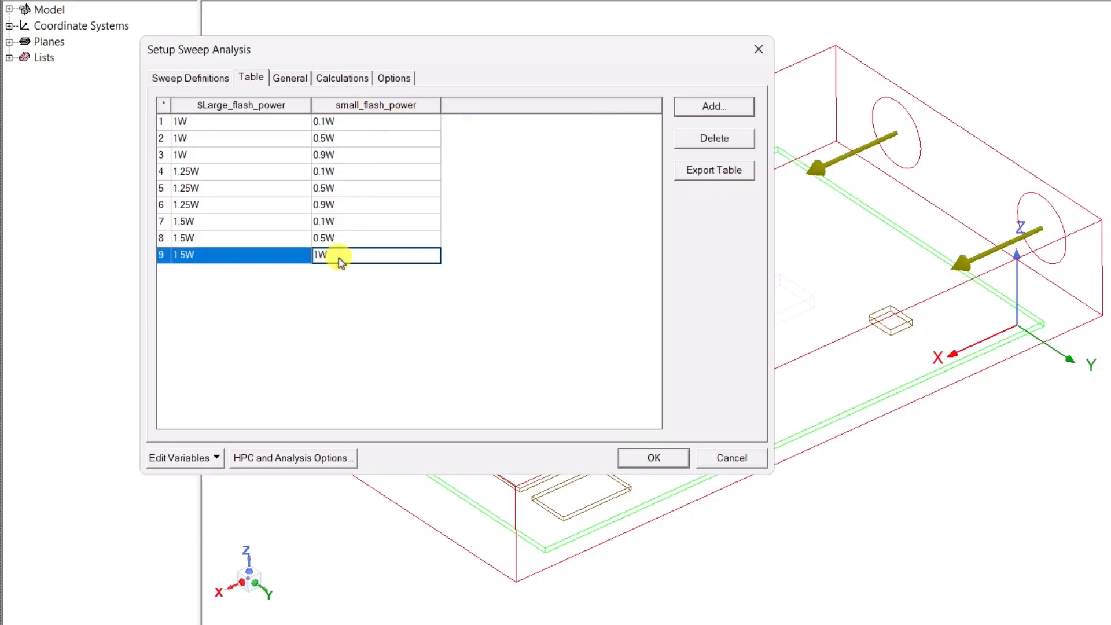
click(361, 300)
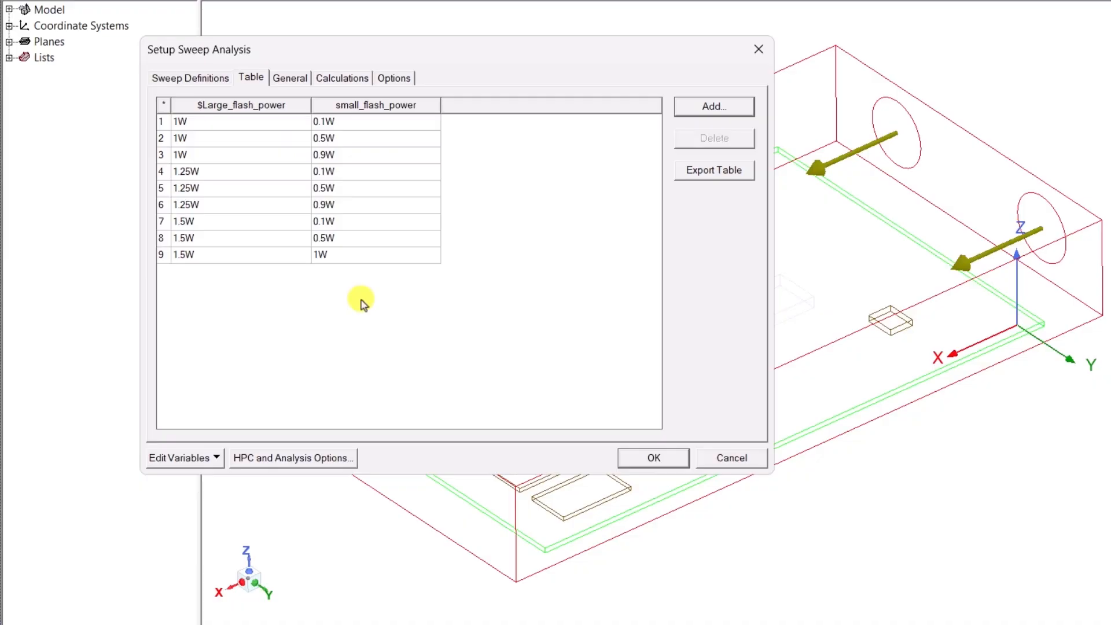
Step: Make sure Setup1 is included in the sweep and Save Fields And Mesh is enabled
click(296, 76)
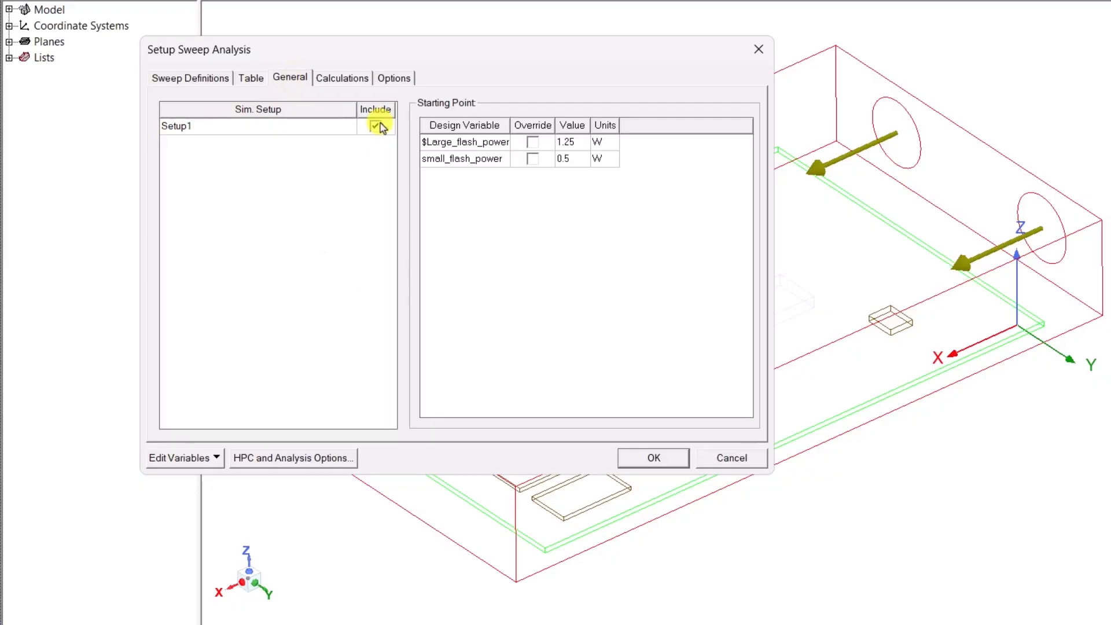
click(395, 78)
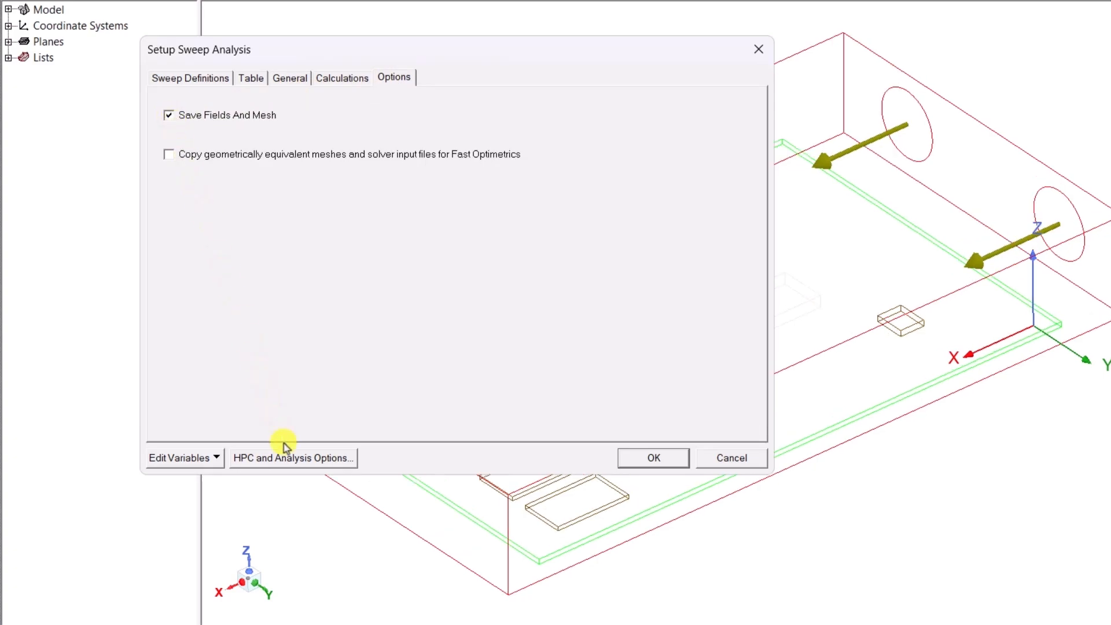
Step: In the Local HPC analysis configuration, set localhost to 12 tasks and 12 cores
click(291, 460)
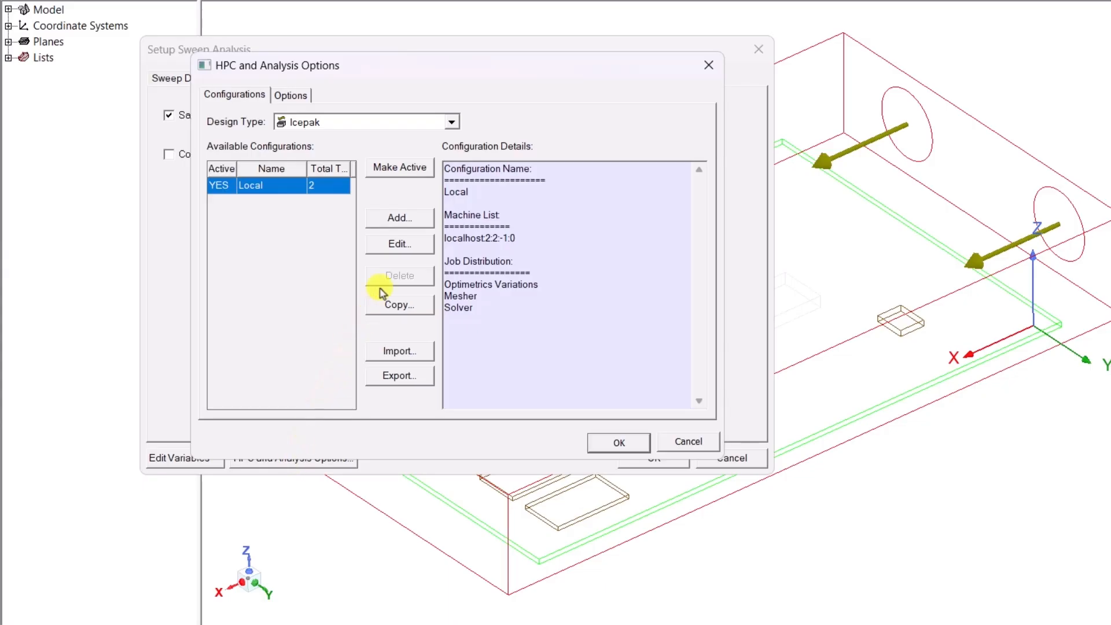
click(397, 245)
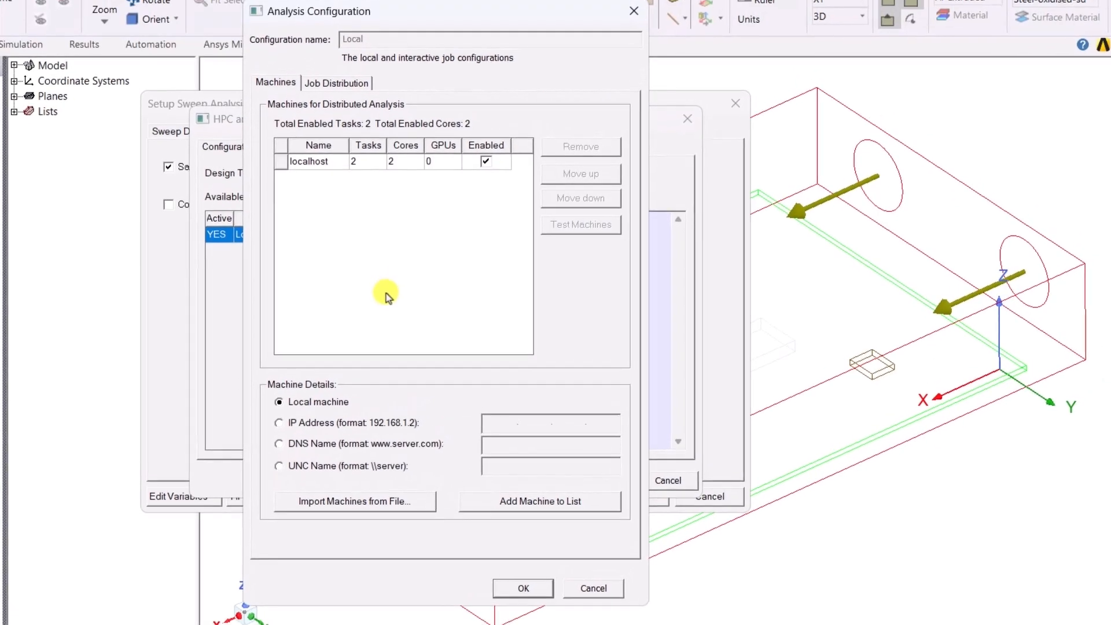
click(367, 115)
text(12)
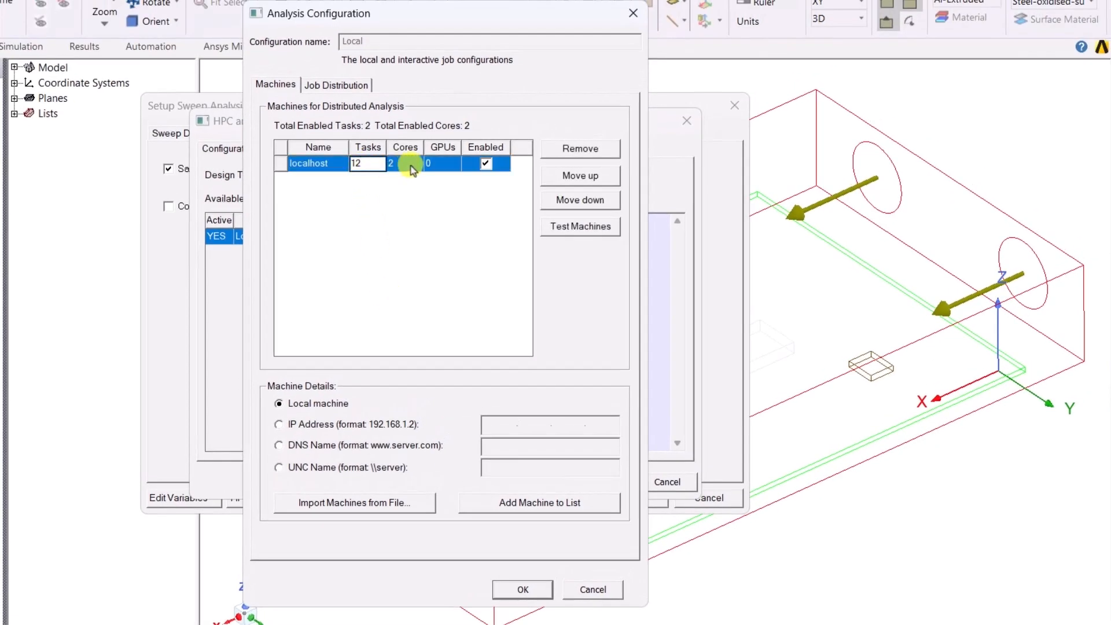
click(408, 164)
text(12)
click(421, 192)
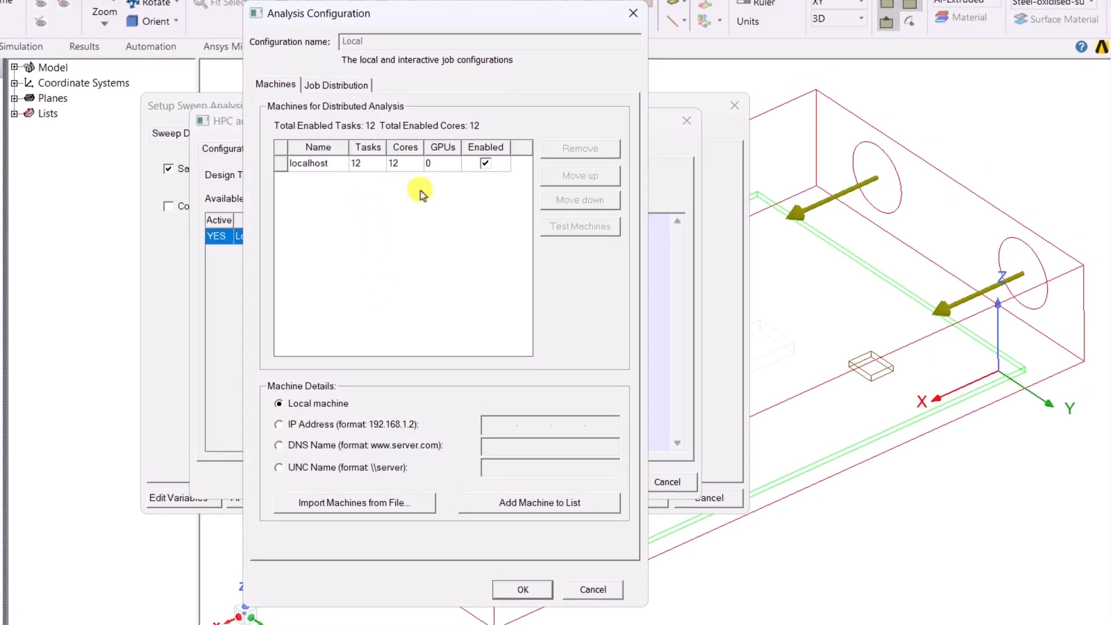
Step: Enable two-level job distribution with 3 distributed solutions at the first level, and accept the HPC options and sweep setup
click(354, 87)
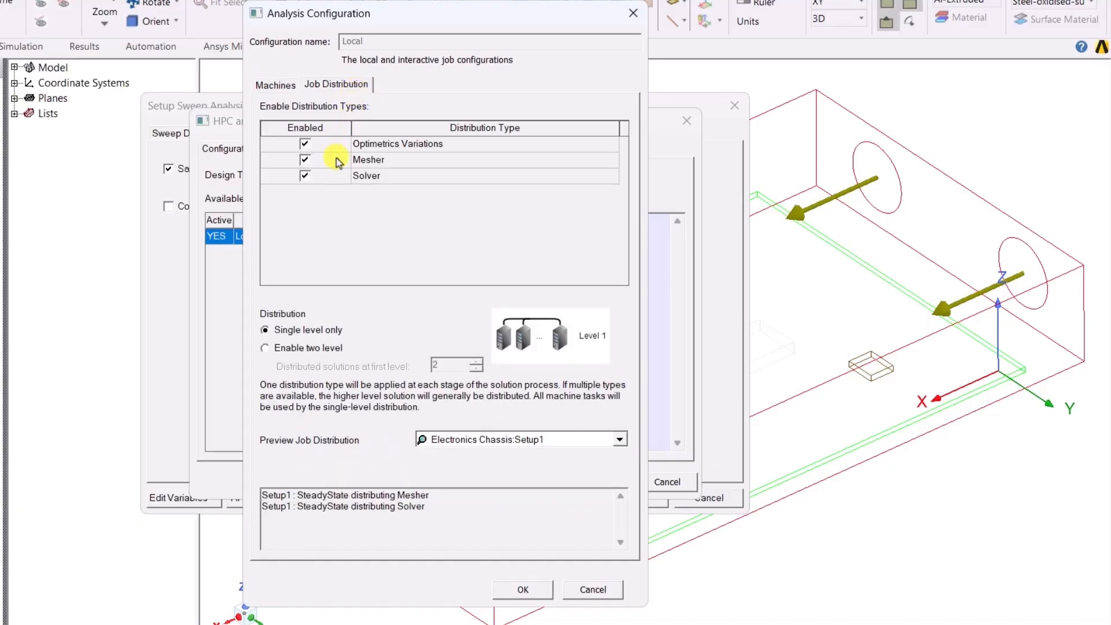
click(266, 348)
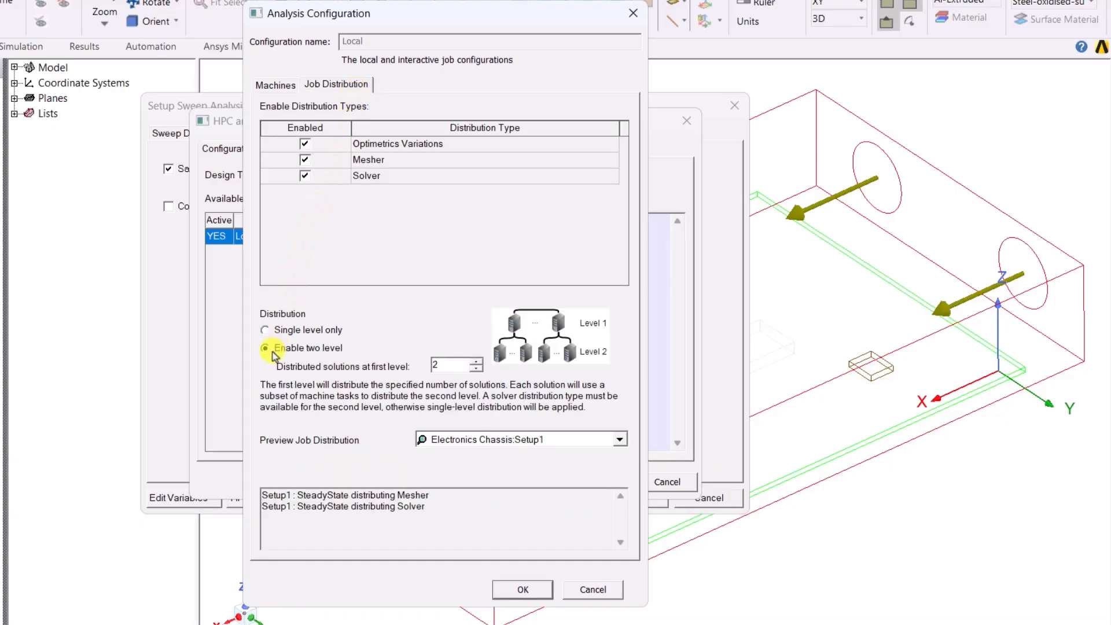
click(477, 361)
click(524, 589)
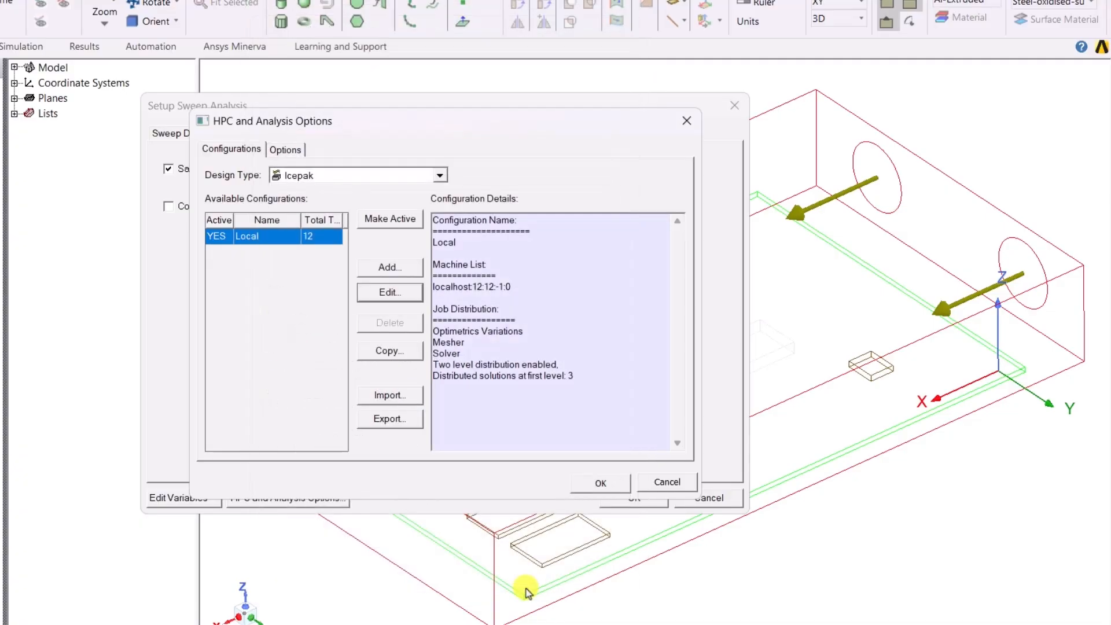
click(601, 480)
click(632, 498)
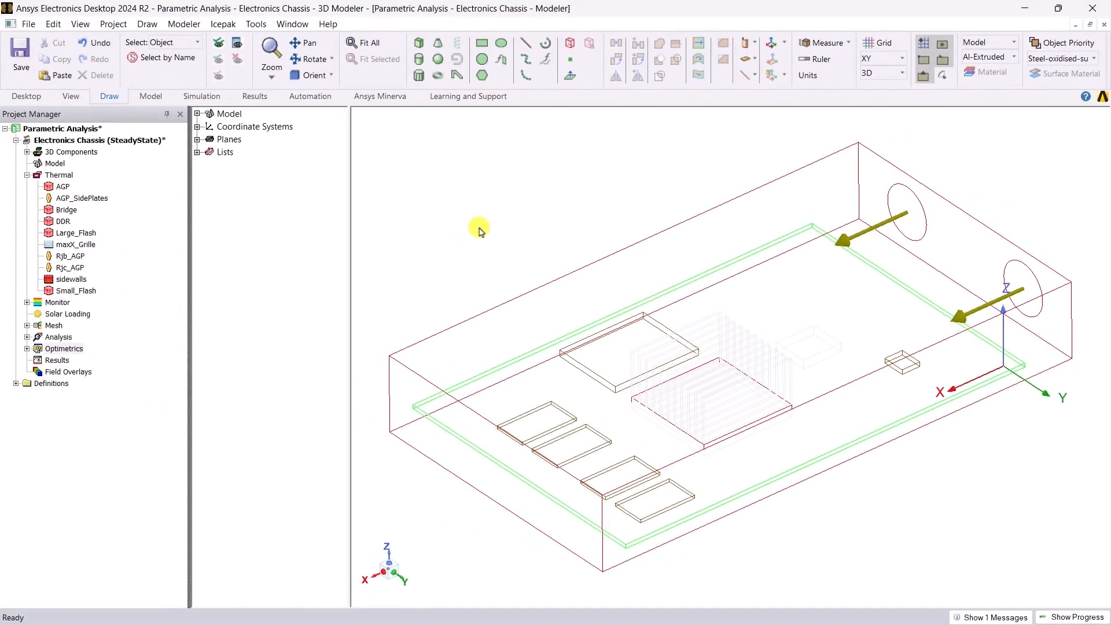
Step: Run the analysis of ParametricSetup1 under Optimetrics and display an enlarged view of its solution progress
click(26, 351)
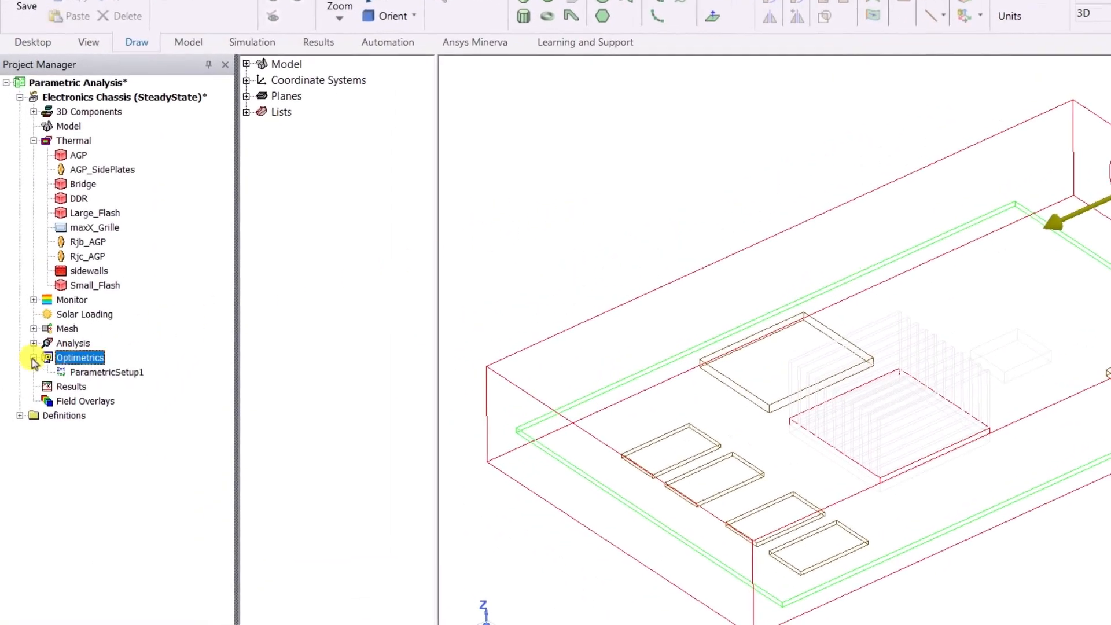
right_click(146, 375)
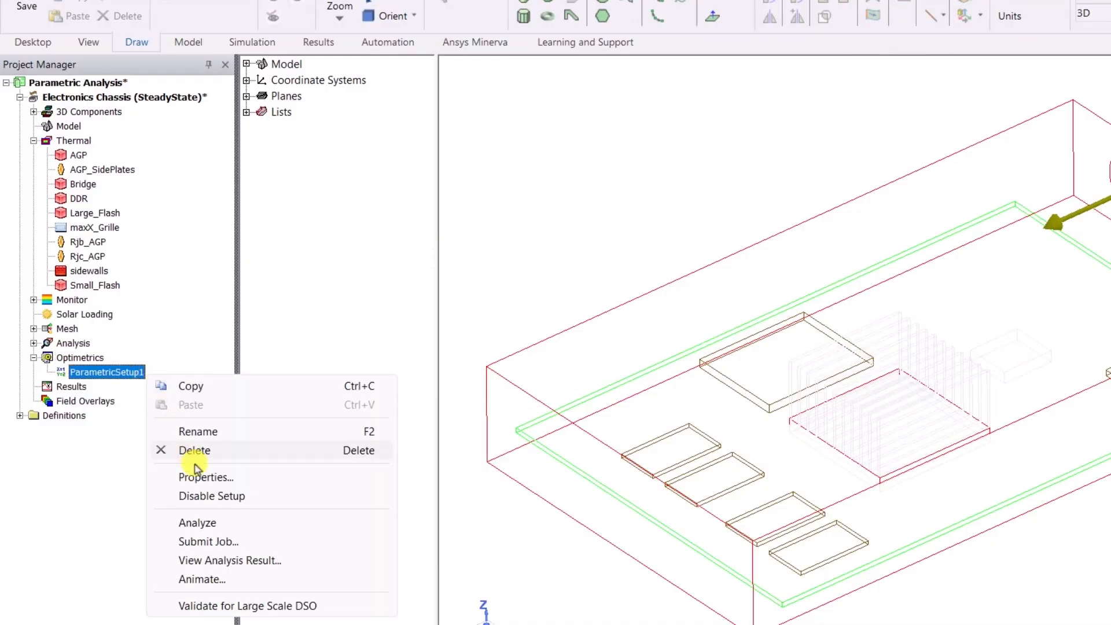
click(226, 523)
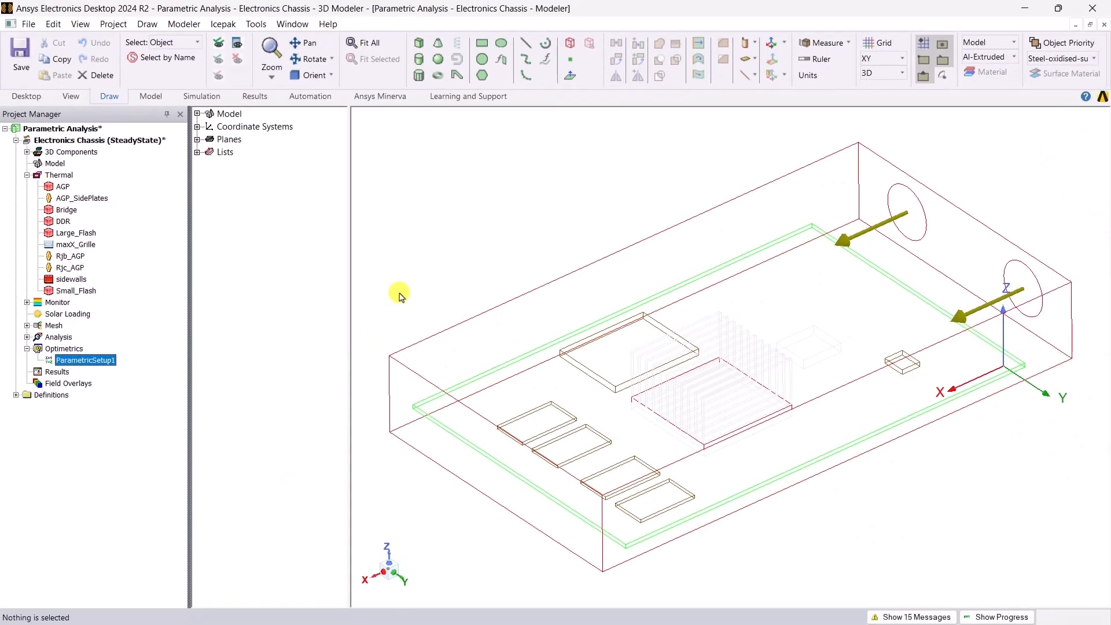
click(957, 615)
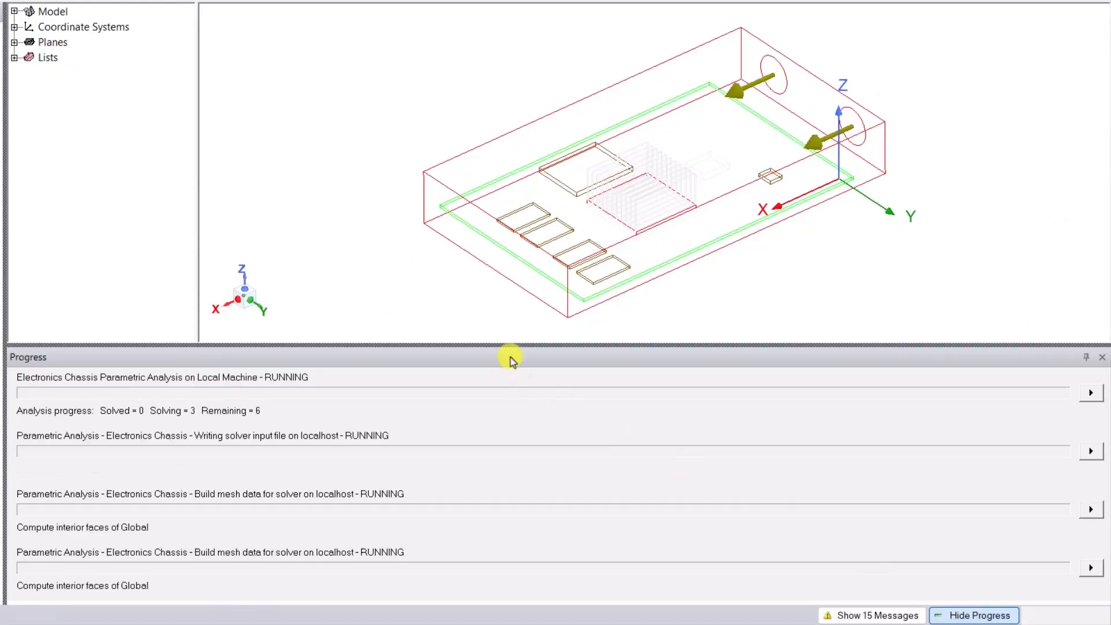
drag(508, 346, 509, 249)
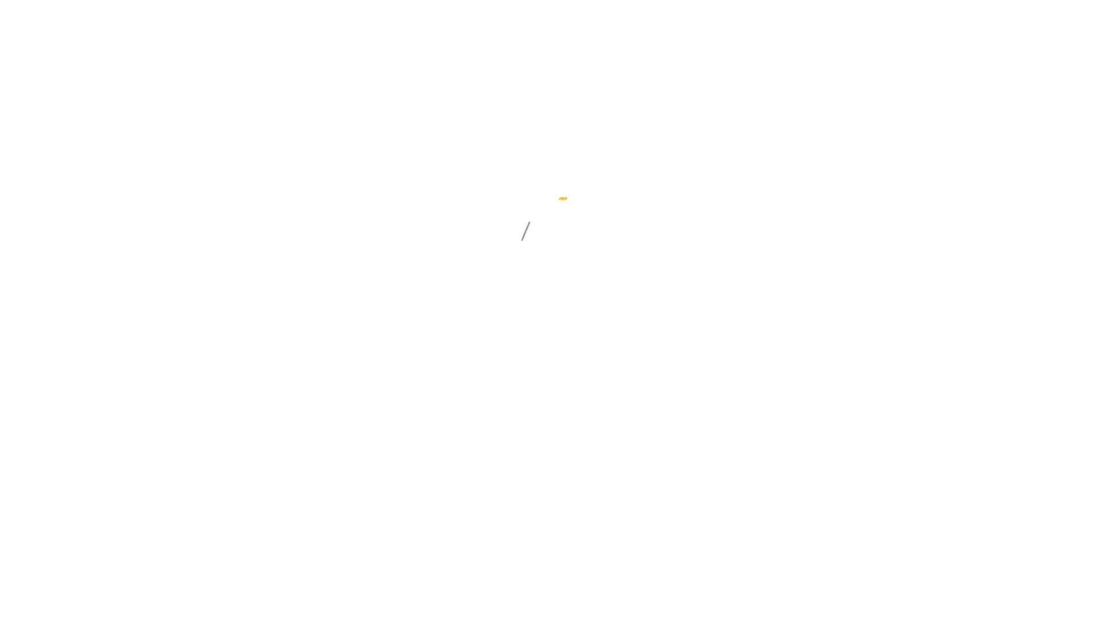